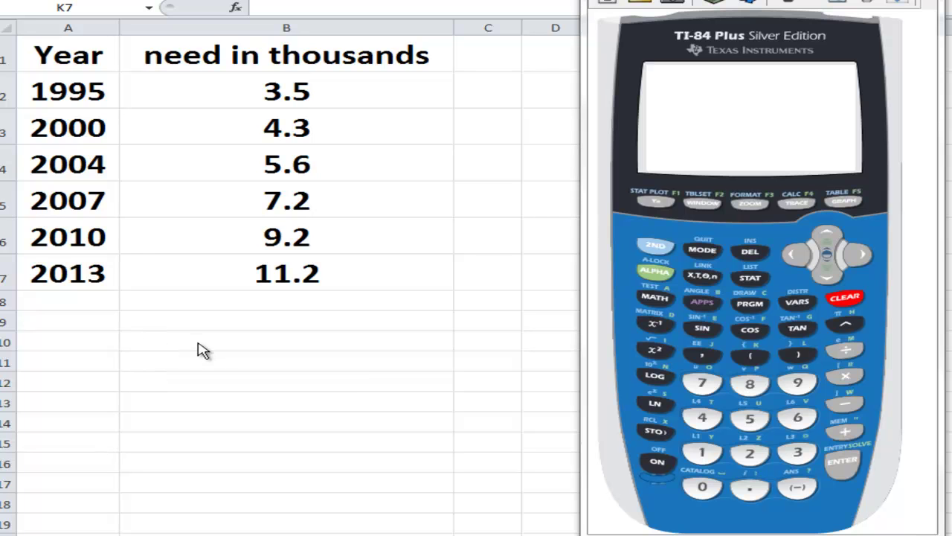
# - Leave the TI-84 emulator and return to the Excel workbook with the 1995–2013 need data
pyautogui.hotkey('alt', 'Tab')
# - Add the note '# years since 1995' in cell B10 below the data
pyautogui.click(175, 342)
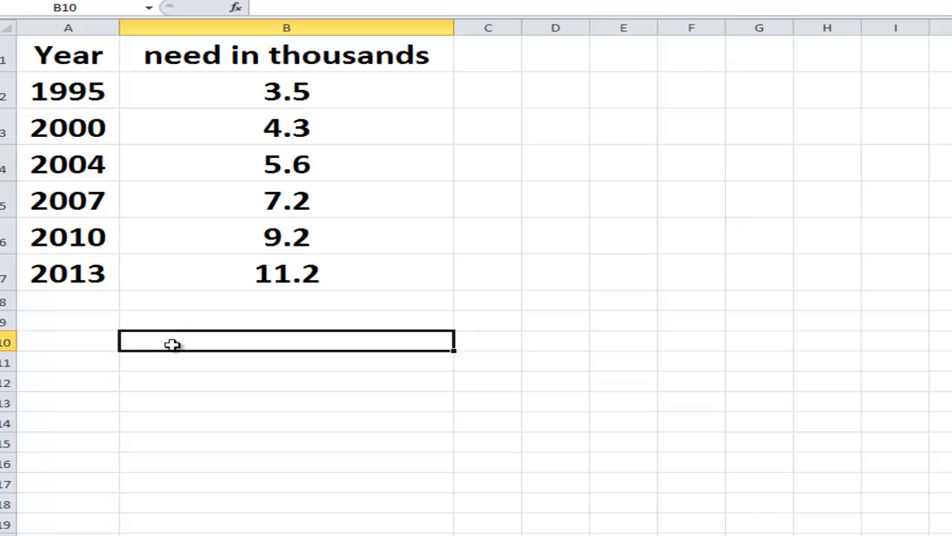
pyautogui.write('#')
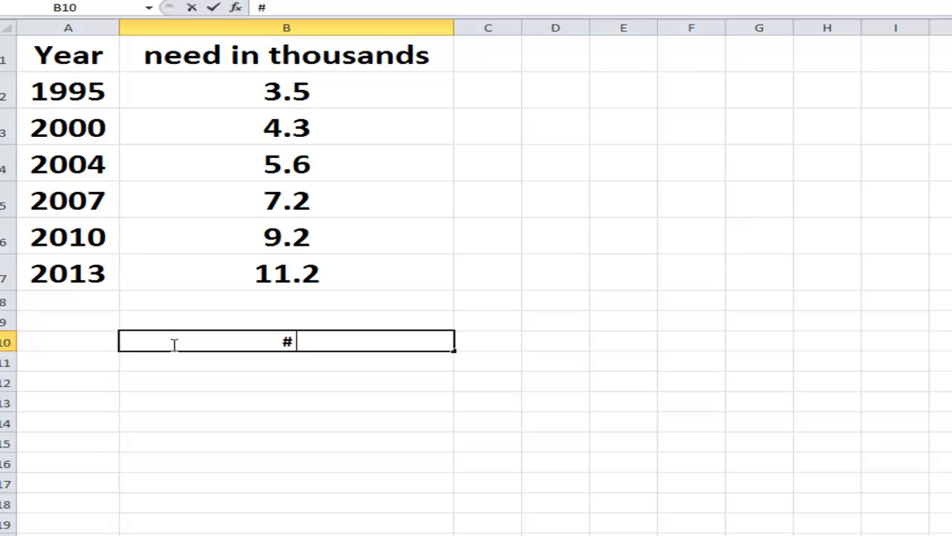
pyautogui.write(' years')
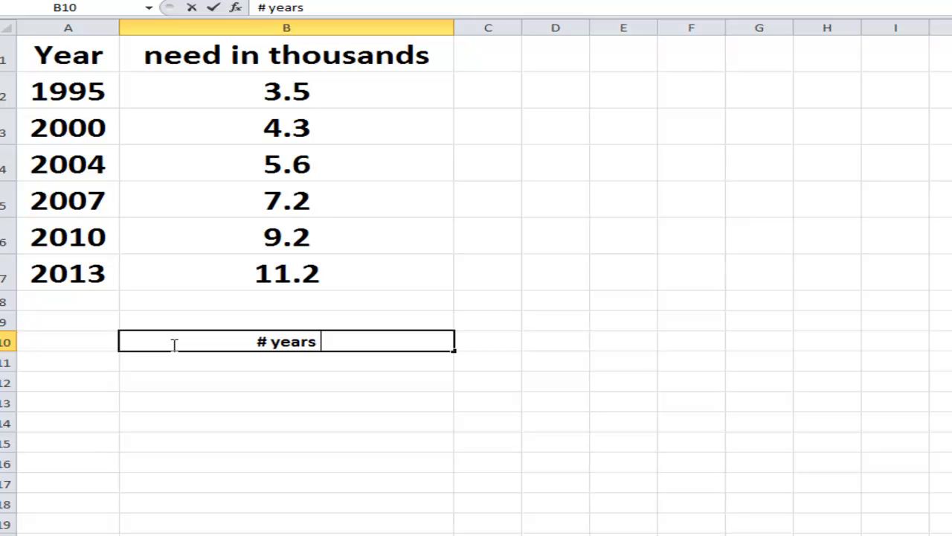
pyautogui.write(' since ')
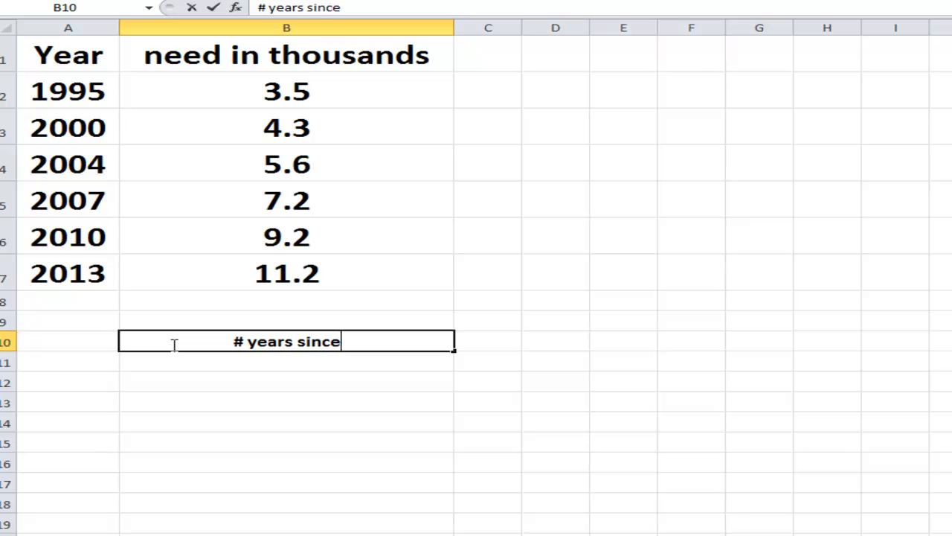
pyautogui.write('199')
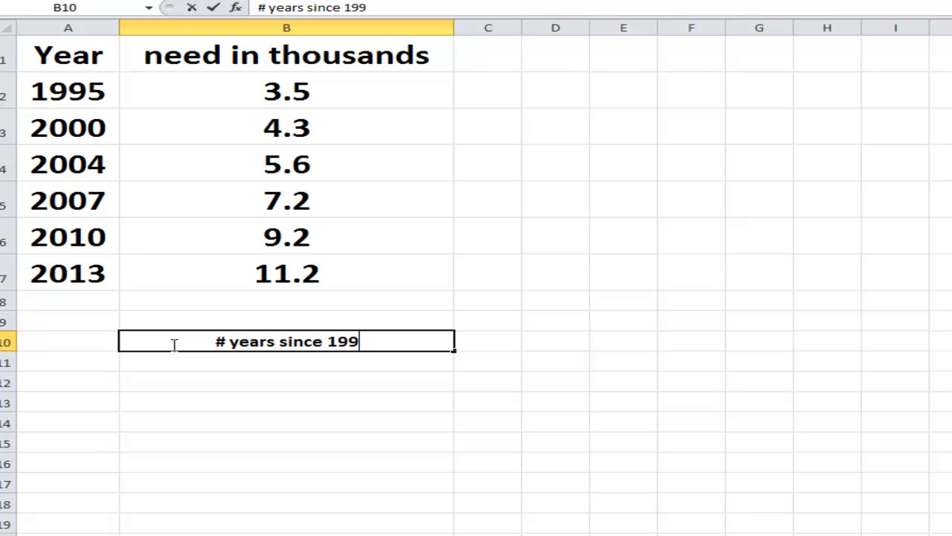
pyautogui.write('5')
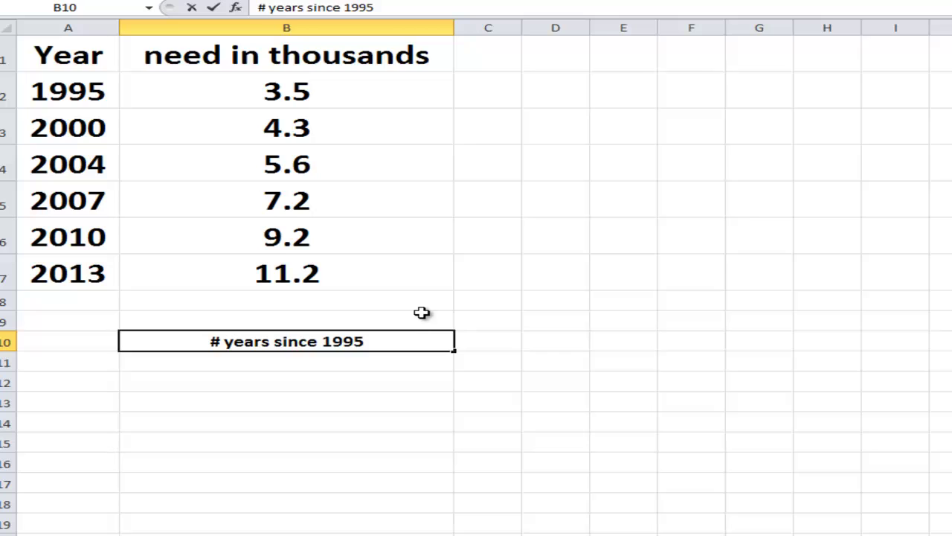
pyautogui.click(422, 312)
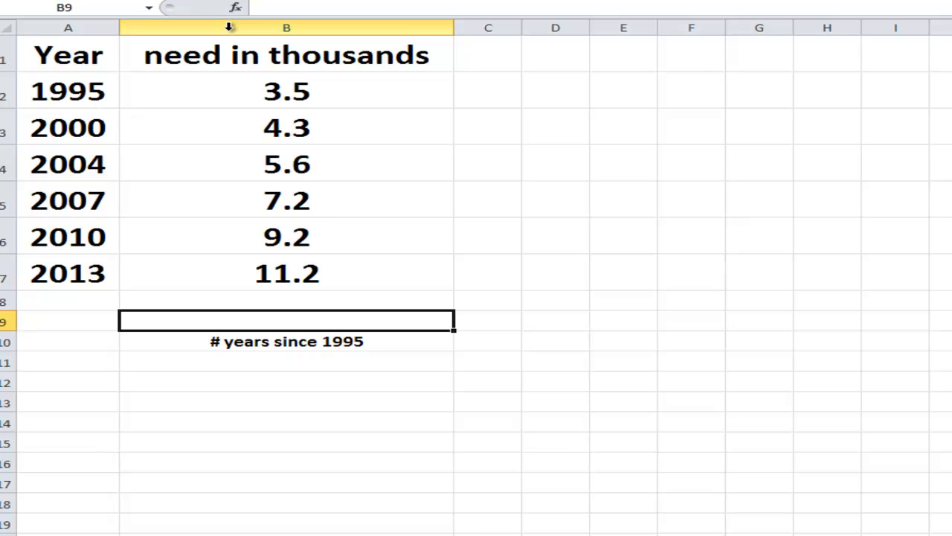
# - Insert a new column B before need in thousands and head it 't'
pyautogui.click(229, 27)
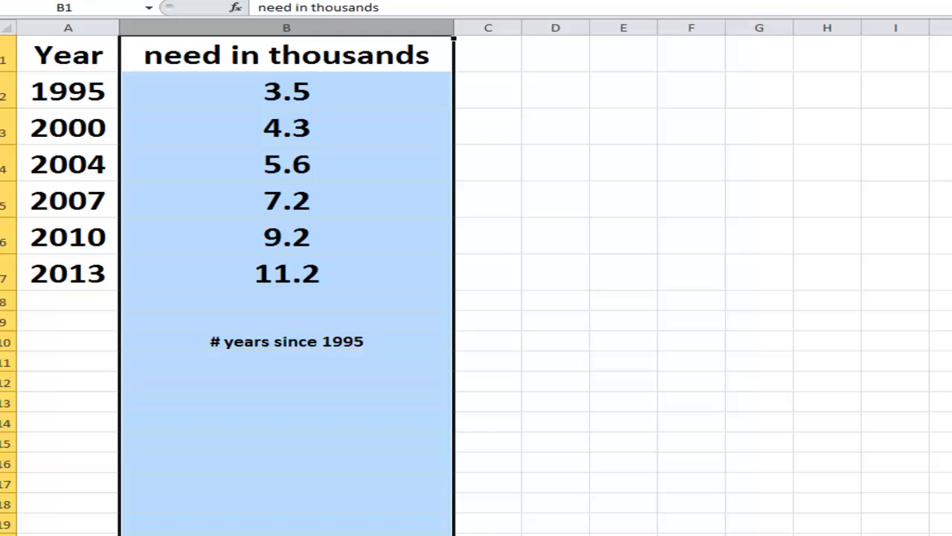
pyautogui.hotkey('ctrl', 'shift', '+')
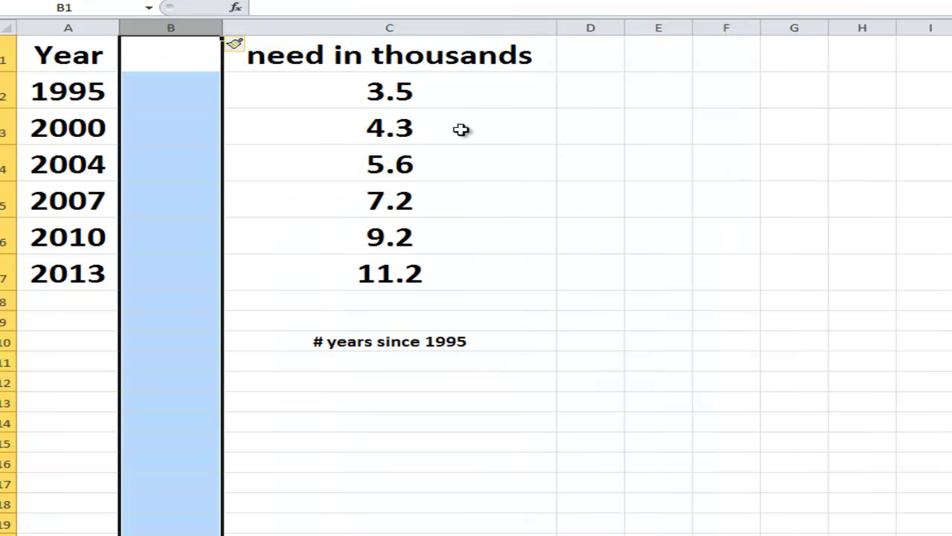
pyautogui.click(149, 63)
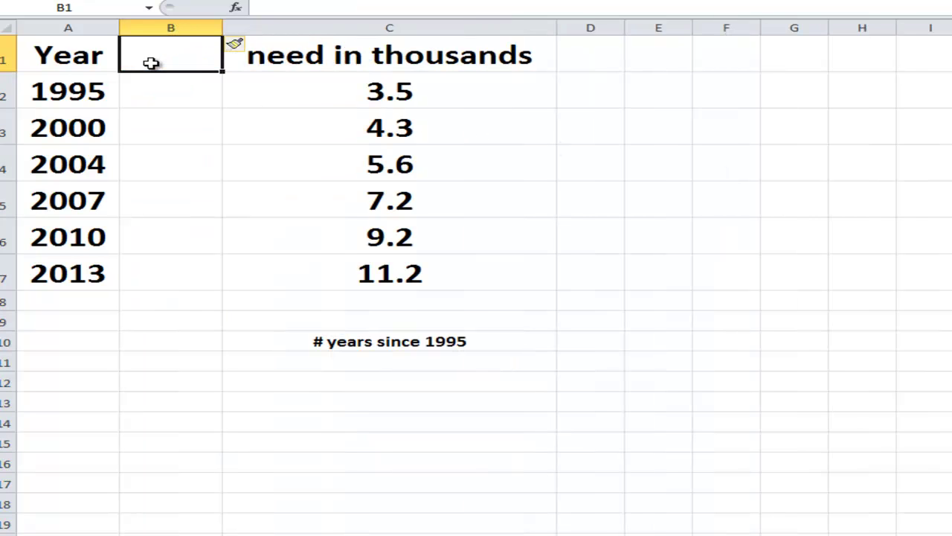
pyautogui.write('t')
pyautogui.press('Return')
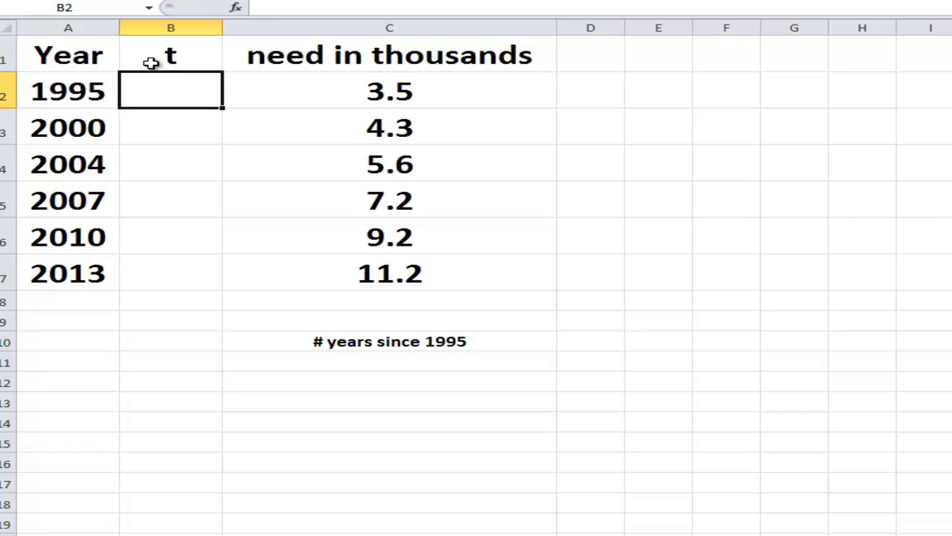
# - Enter 5 and 10 in B2:B3 and the formula =A4-1995 in B4
pyautogui.write('5')
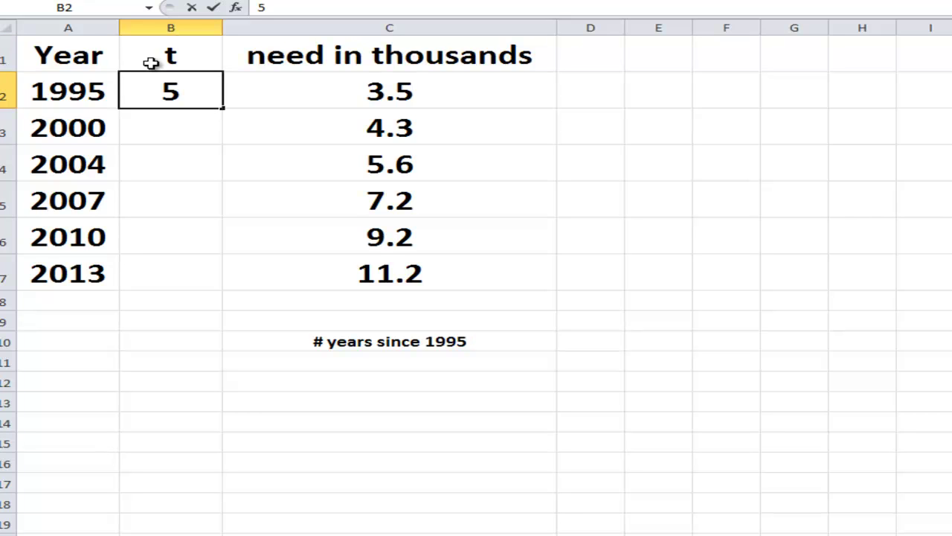
pyautogui.press('Return')
pyautogui.write('10')
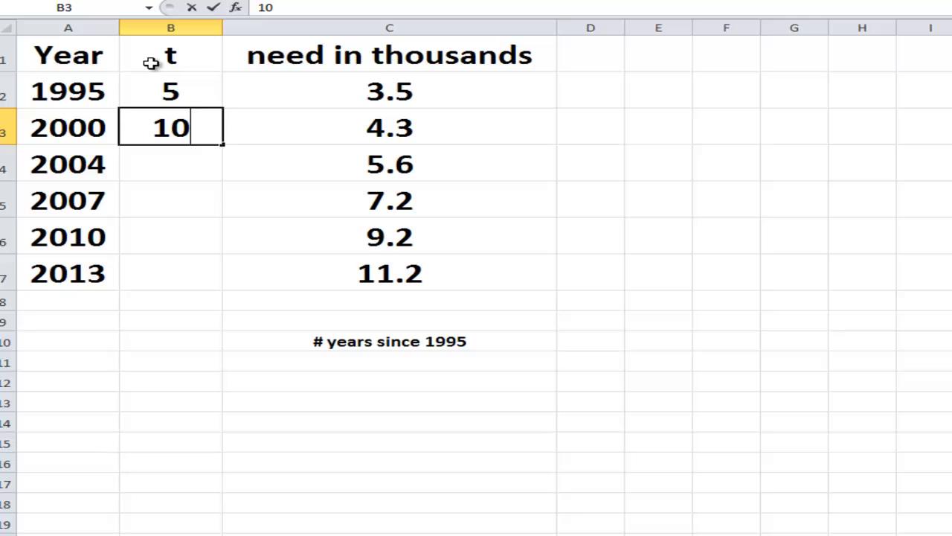
pyautogui.press('Return')
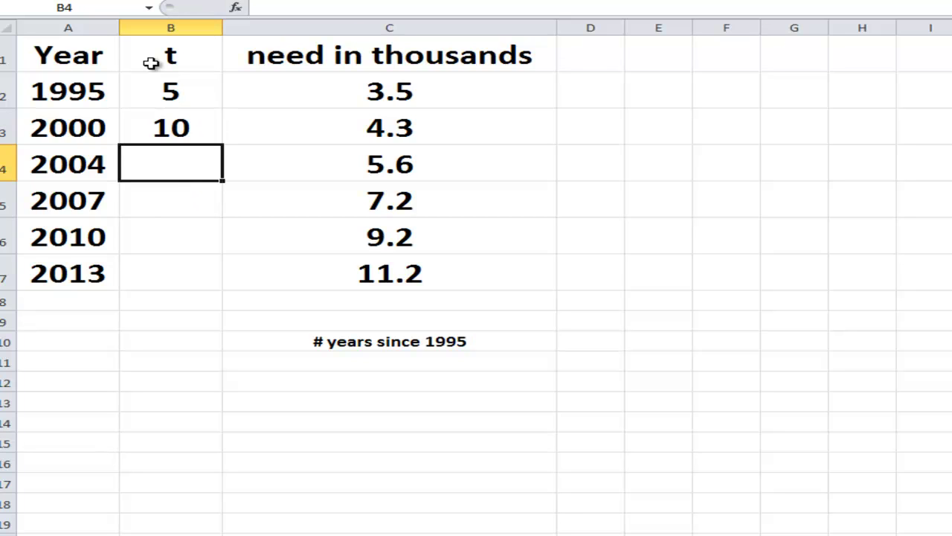
pyautogui.write('=')
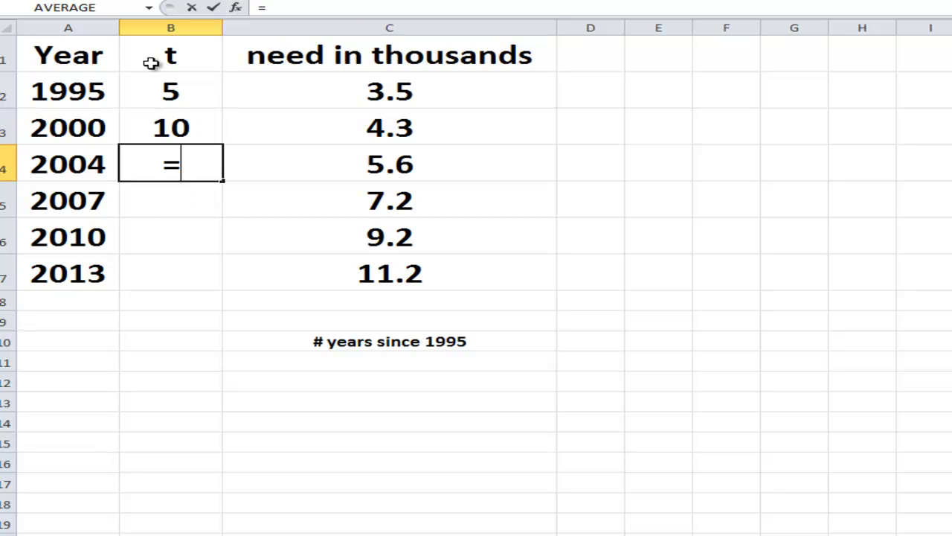
pyautogui.click(49, 162)
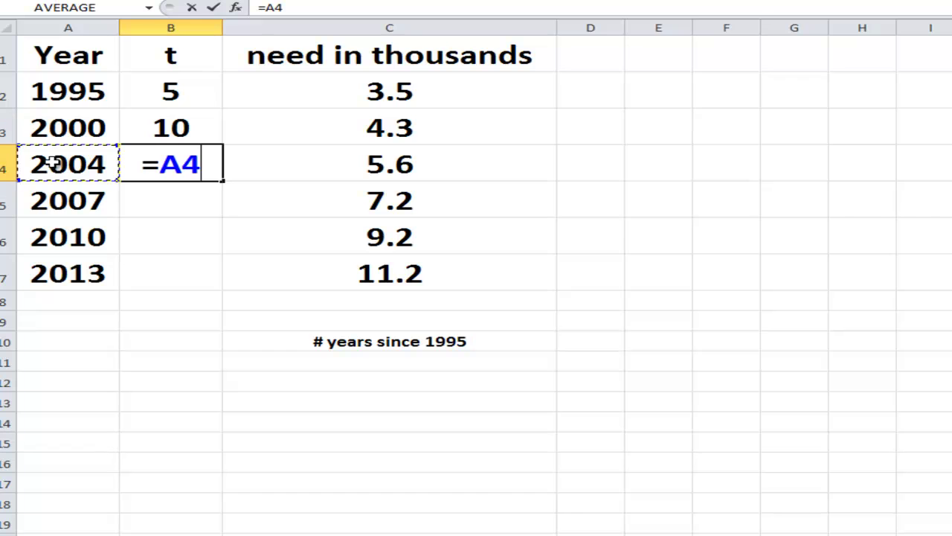
pyautogui.write('-1995')
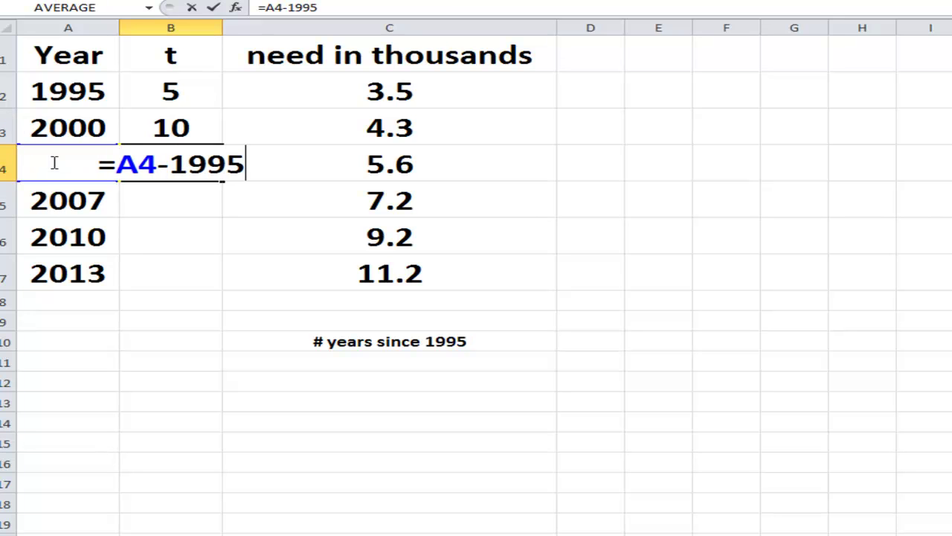
pyautogui.press('Return')
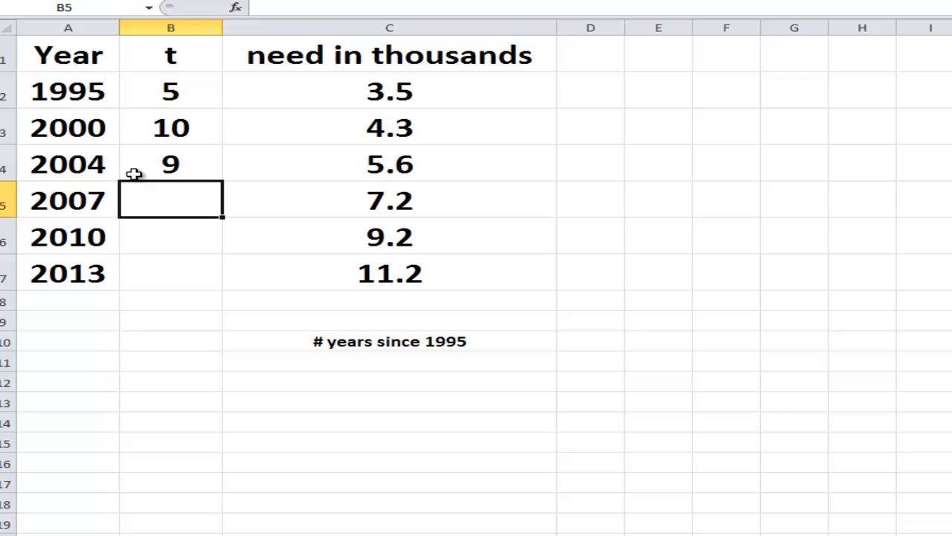
# - Check the B4 result of 9 and correct B2 to 0 for 1995
pyautogui.click(142, 168)
pyautogui.click(150, 130)
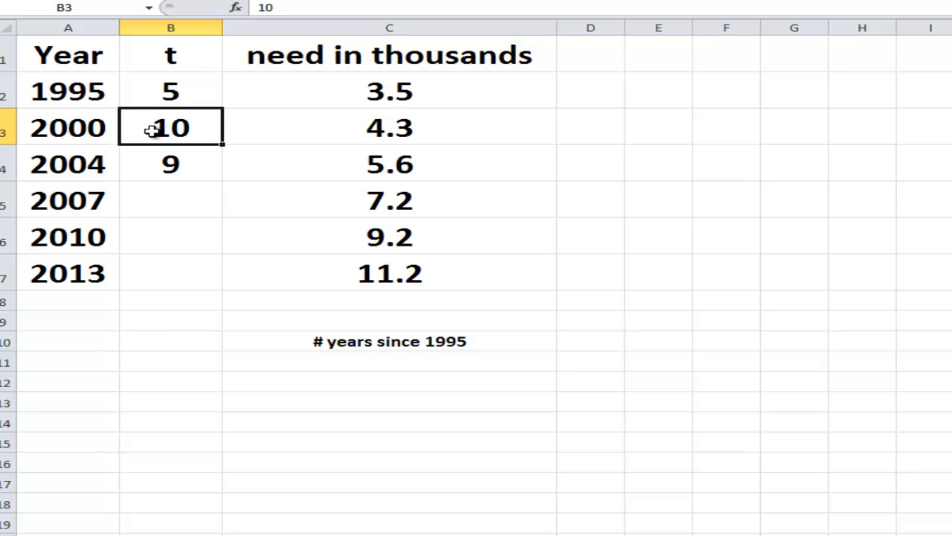
pyautogui.click(151, 92)
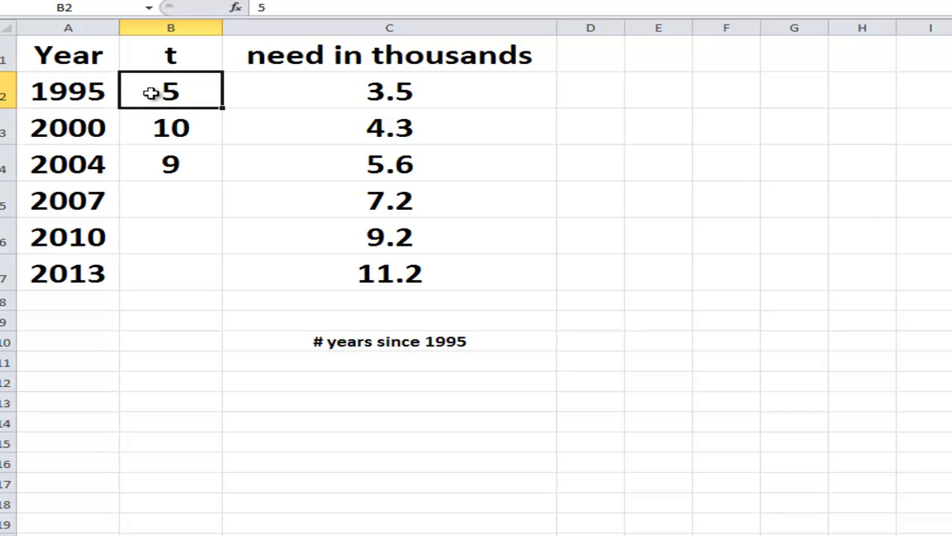
pyautogui.write('0')
pyautogui.click(159, 129)
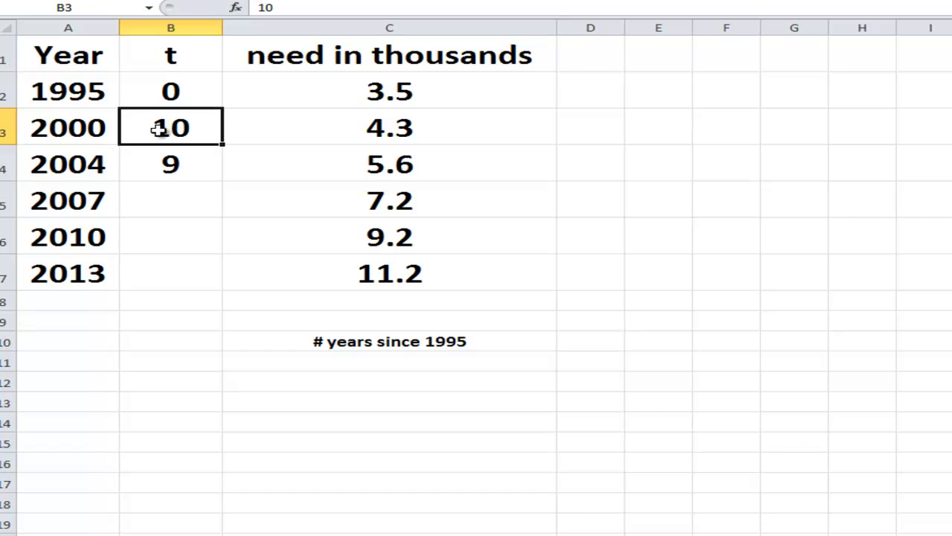
# - Set B3 to 5, fill the t formula down to B7, and select B1:C7
pyautogui.write('5')
pyautogui.click(170, 170)
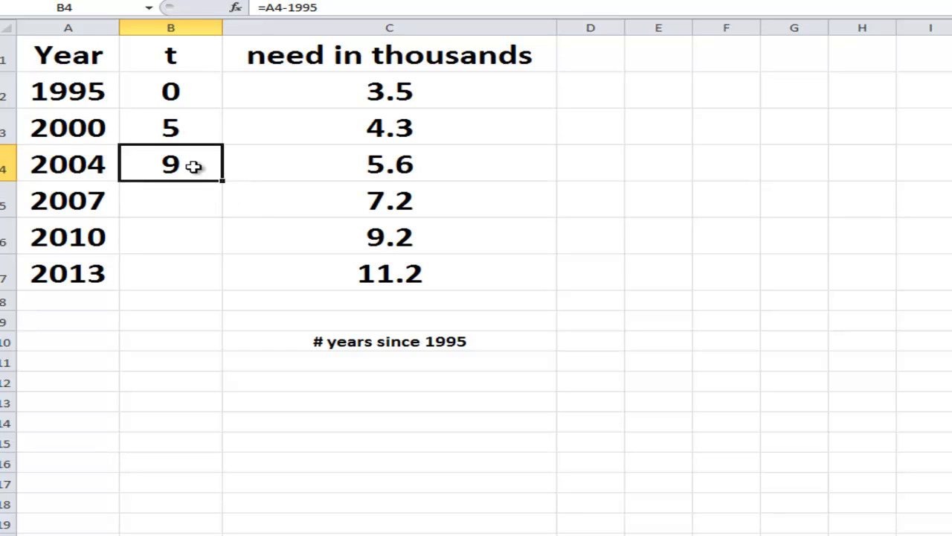
pyautogui.doubleClick(224, 180)
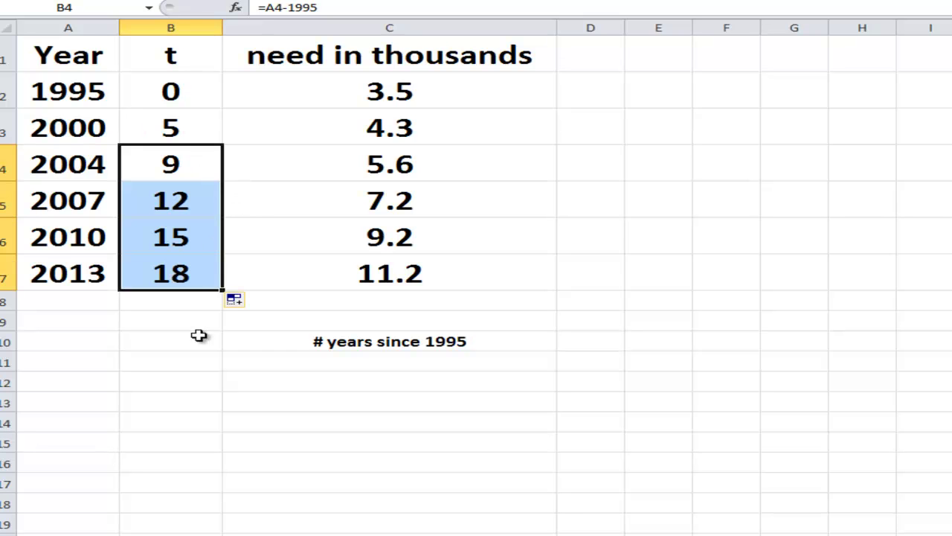
pyautogui.click(204, 198)
pyautogui.click(195, 233)
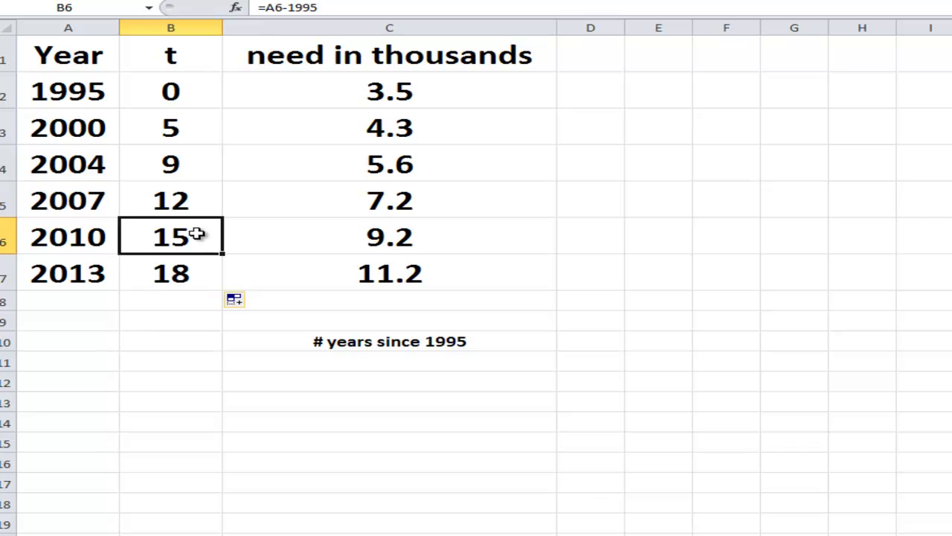
pyautogui.click(188, 279)
pyautogui.moveTo(201, 63); pyautogui.dragTo(393, 269)
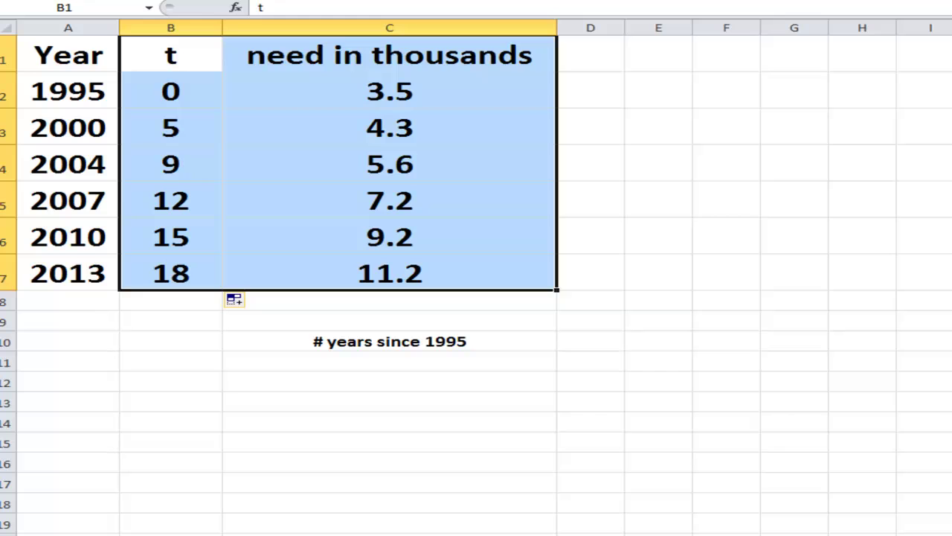
pyautogui.hotkey('alt', 'Tab')
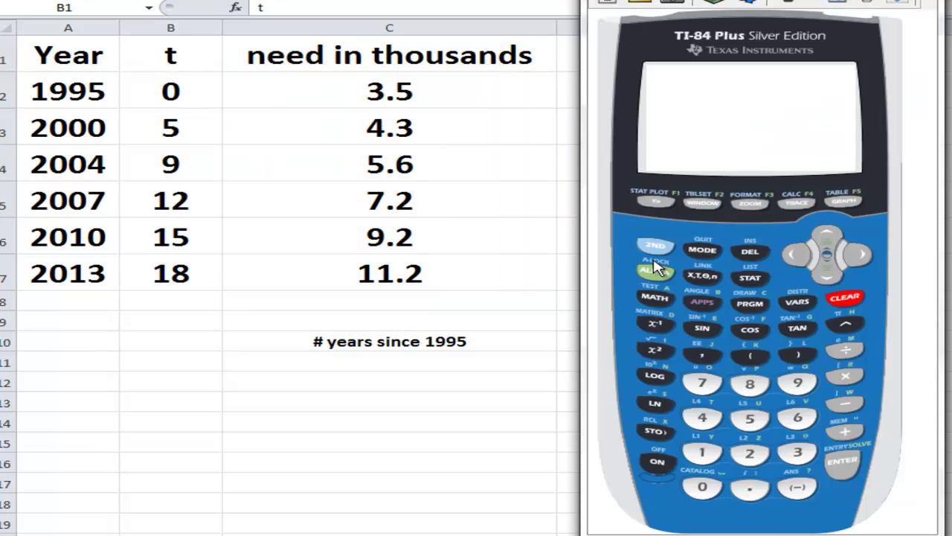
# - In the STAT list editor, clear lists L1 and L2 and start L1 with 0
pyautogui.click(756, 282)
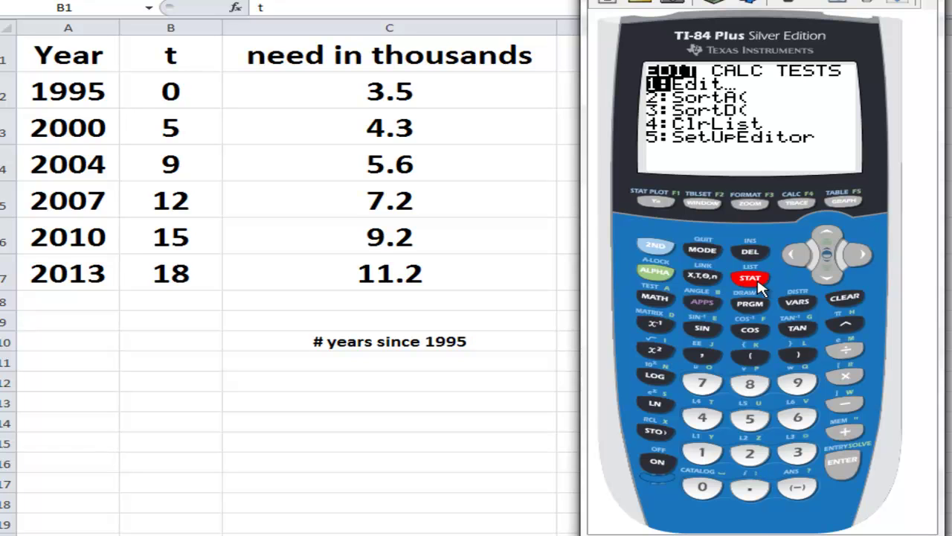
pyautogui.click(843, 465)
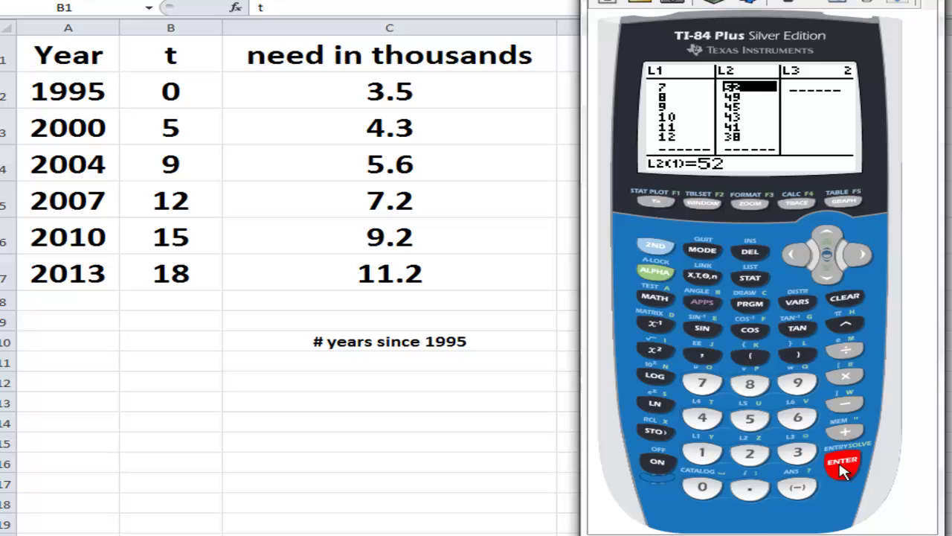
pyautogui.click(827, 236)
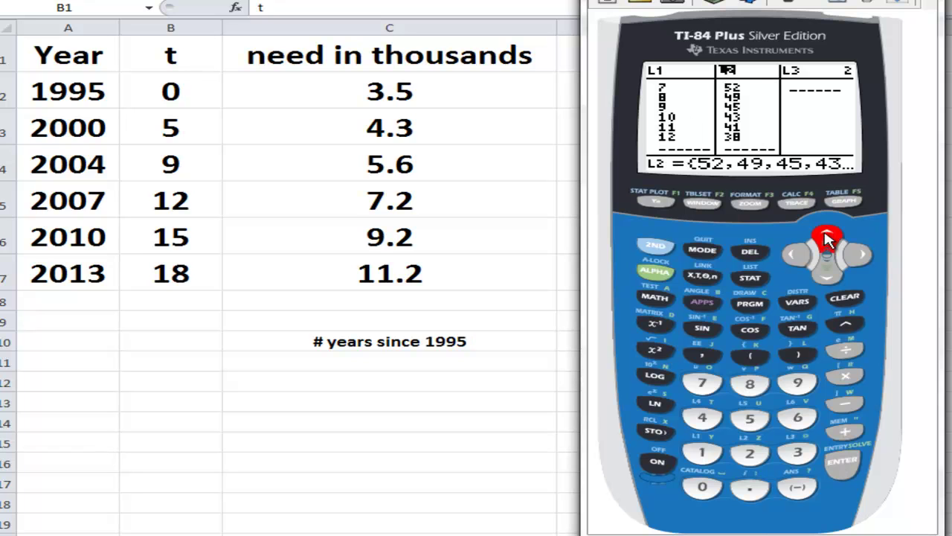
pyautogui.click(846, 302)
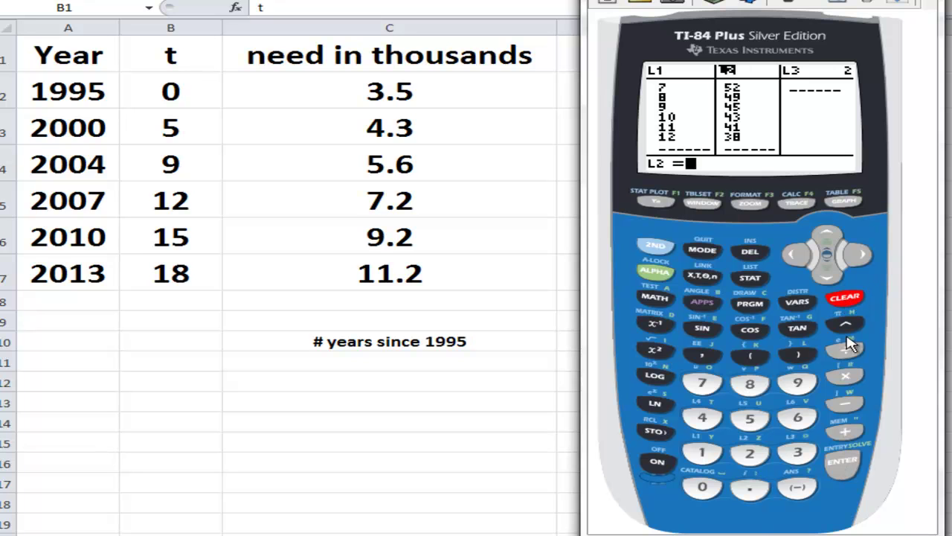
pyautogui.click(842, 462)
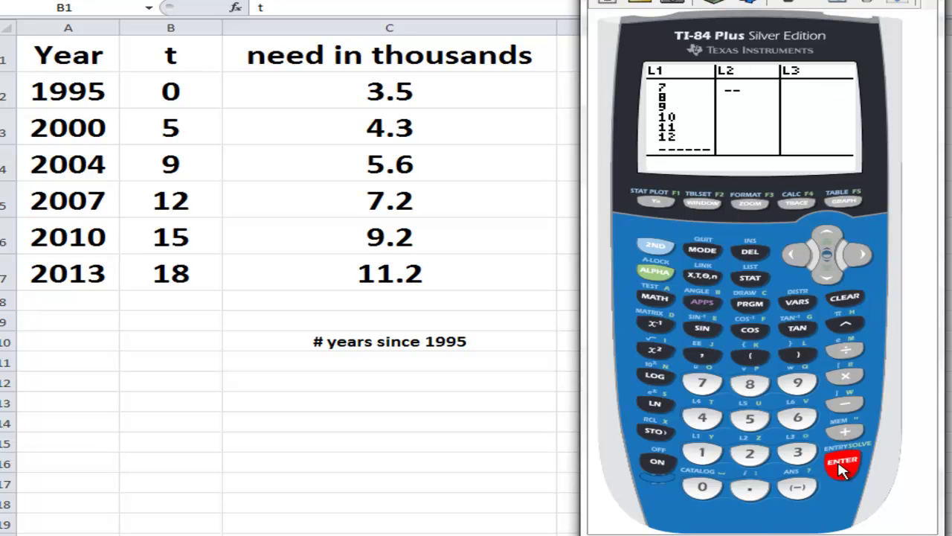
pyautogui.click(827, 237)
pyautogui.click(795, 255)
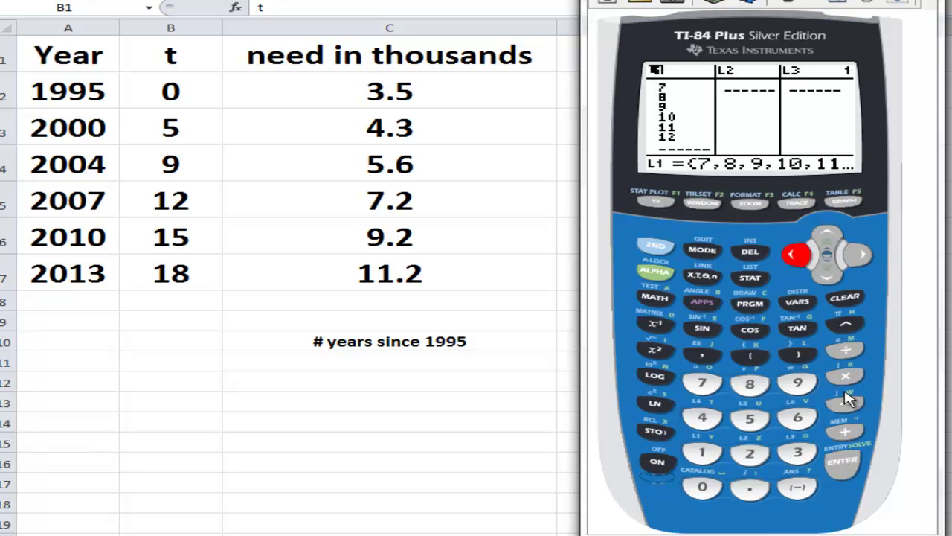
pyautogui.click(845, 297)
pyautogui.click(842, 465)
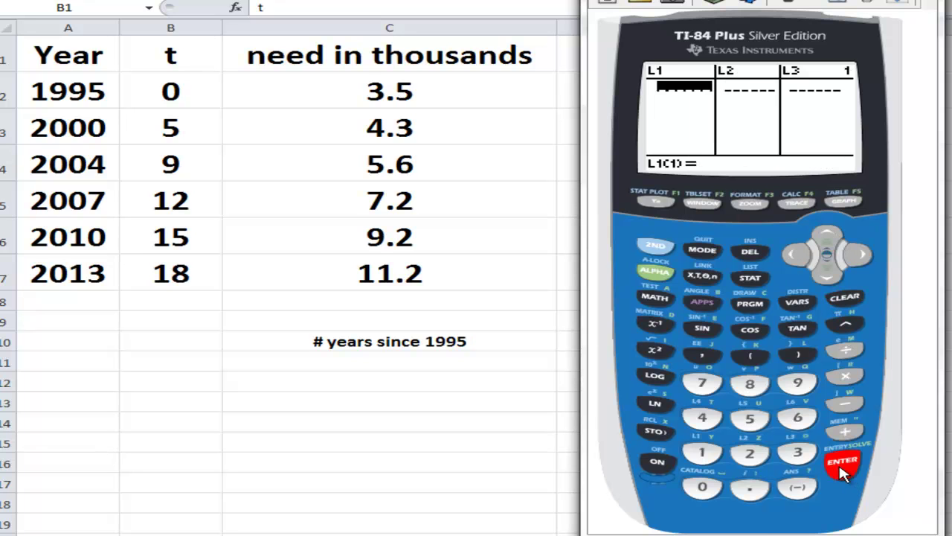
pyautogui.click(707, 488)
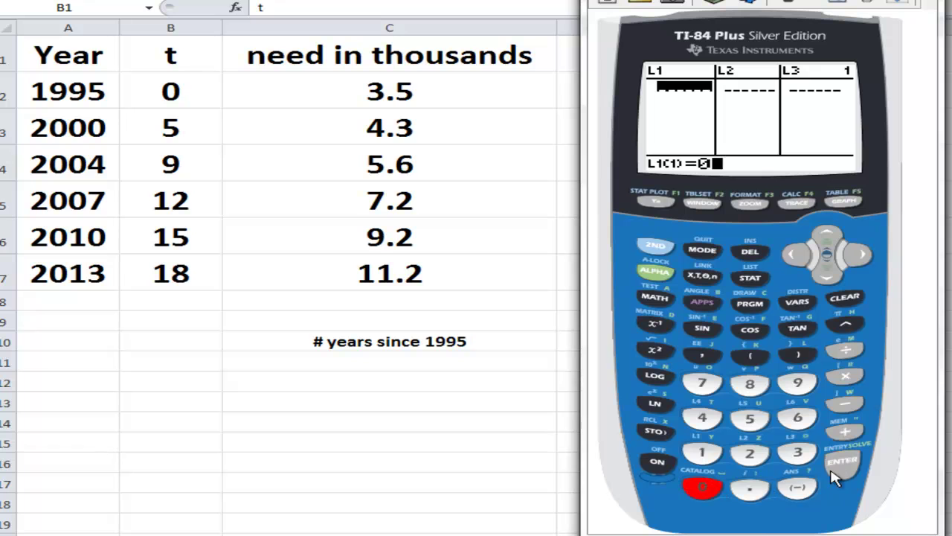
# - Enter the t values 0, 5, 9, 12, 15 and 18 into list L1
pyautogui.click(840, 462)
pyautogui.write('5')
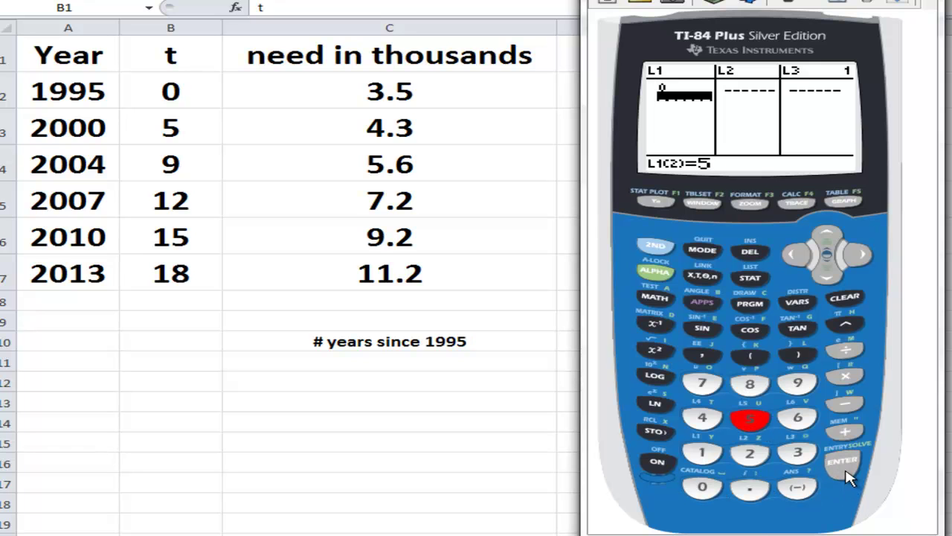
pyautogui.click(842, 465)
pyautogui.click(797, 383)
pyautogui.click(842, 463)
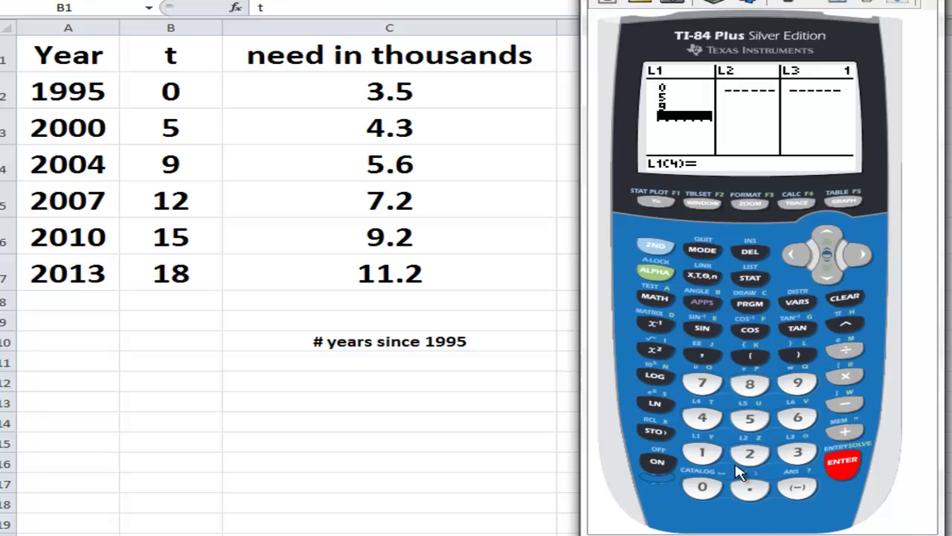
pyautogui.click(703, 454)
pyautogui.write('2')
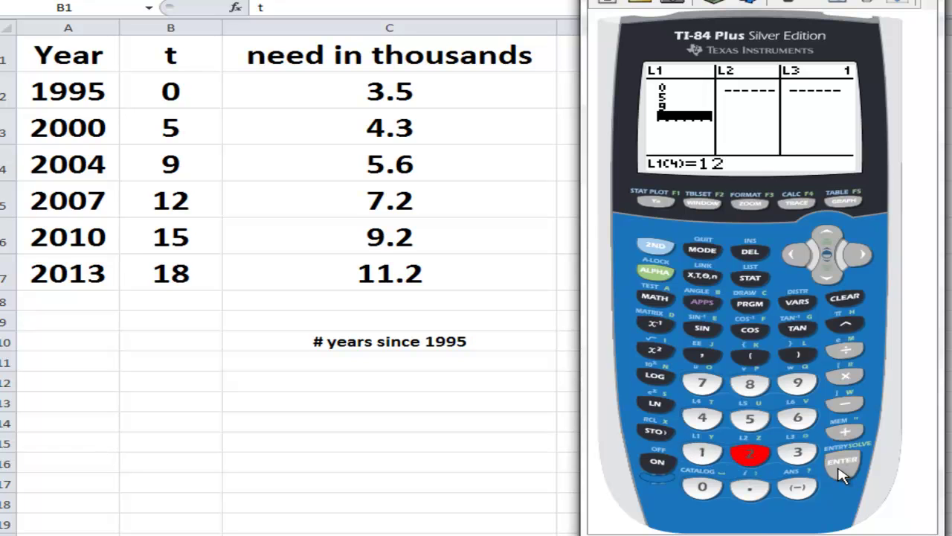
pyautogui.press('Return')
pyautogui.click(703, 455)
pyautogui.click(749, 418)
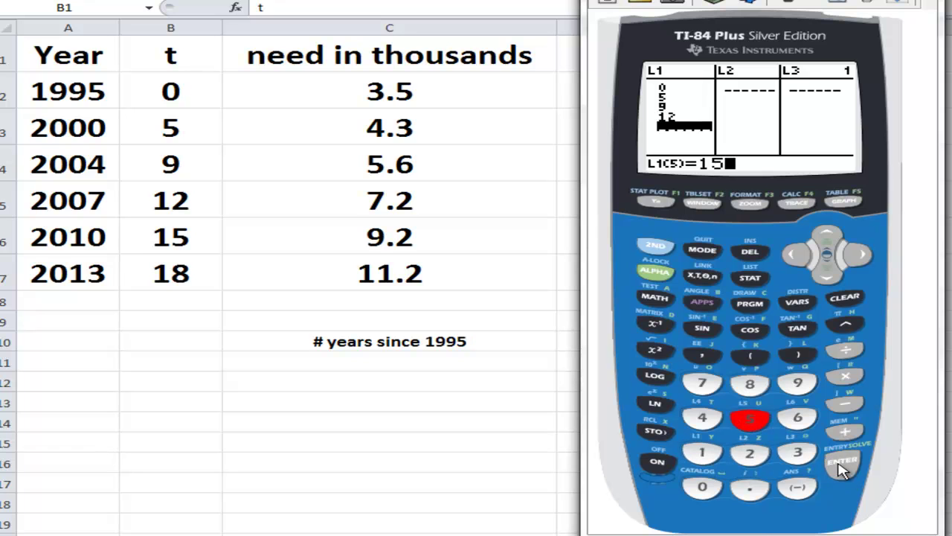
pyautogui.press('Return')
pyautogui.click(702, 454)
pyautogui.click(750, 383)
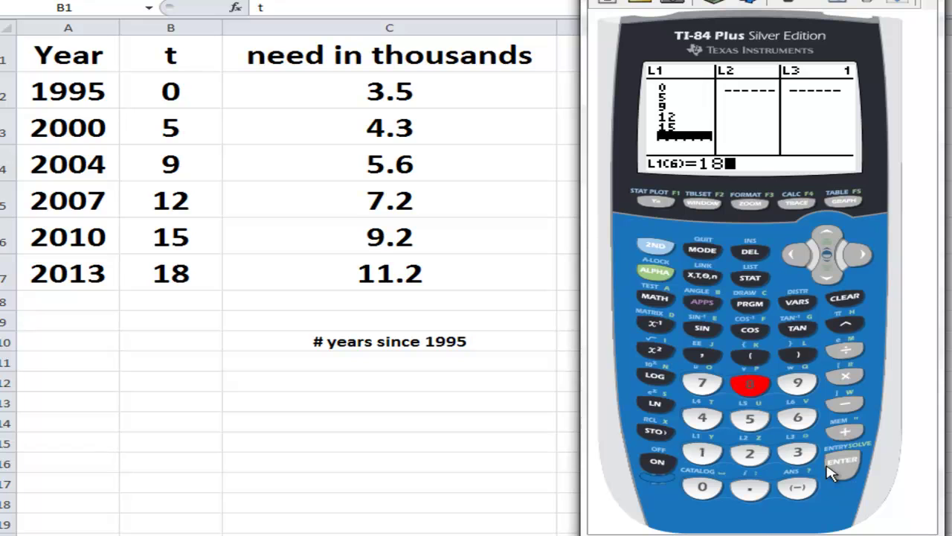
pyautogui.click(837, 465)
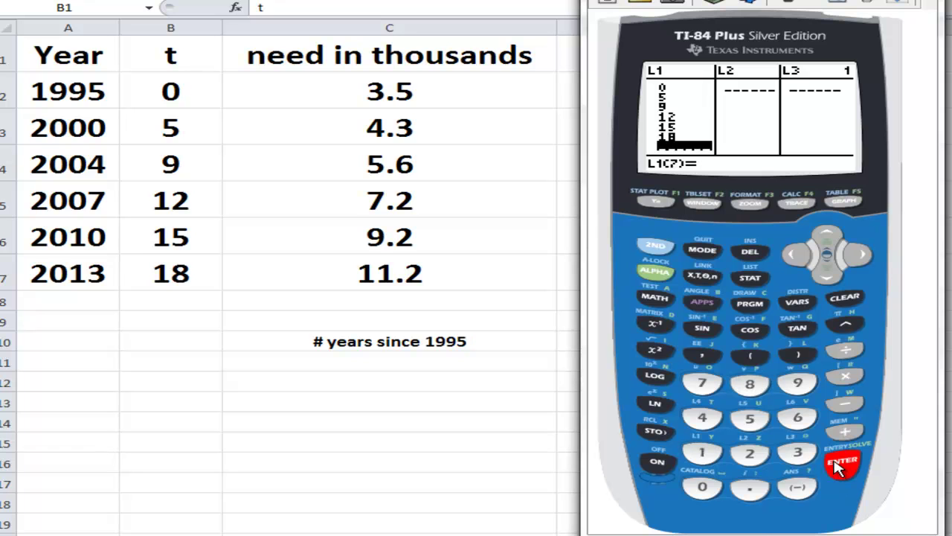
# - Enter the first need values 3.5, 4.3 and 5.6 into list L2
pyautogui.click(863, 255)
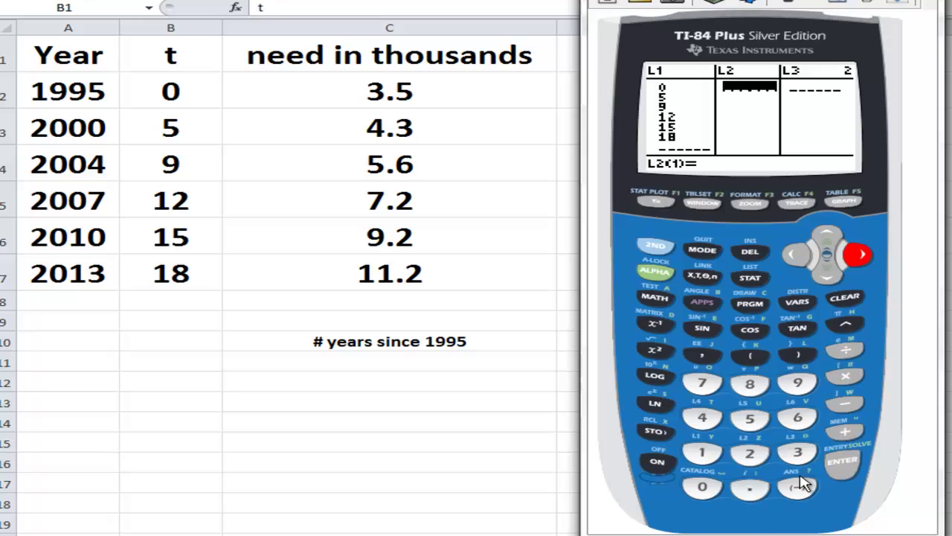
pyautogui.click(799, 452)
pyautogui.click(750, 488)
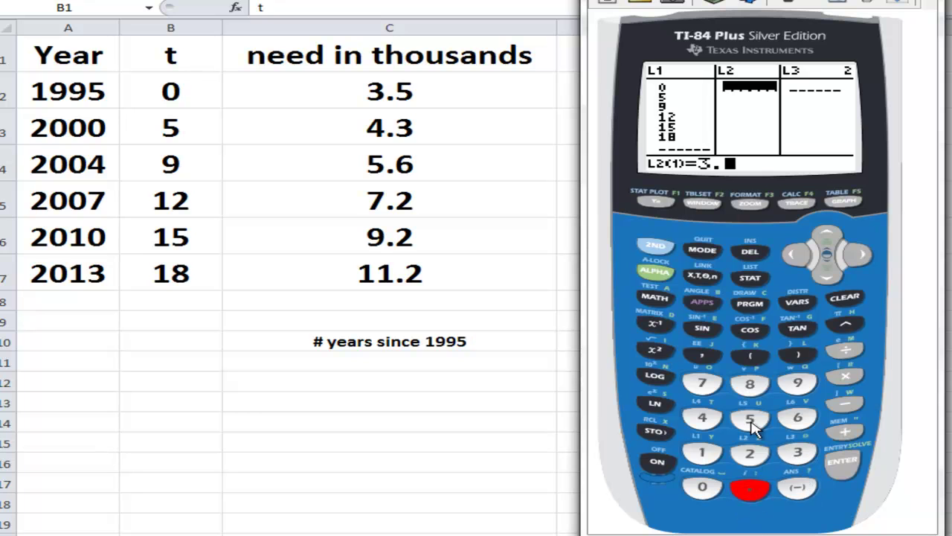
pyautogui.click(751, 421)
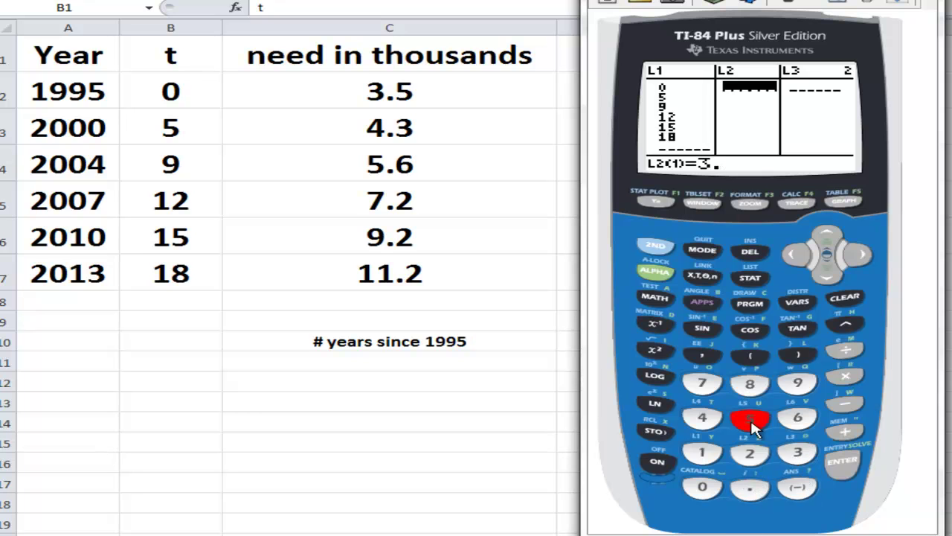
pyautogui.click(842, 462)
pyautogui.click(703, 418)
pyautogui.click(747, 489)
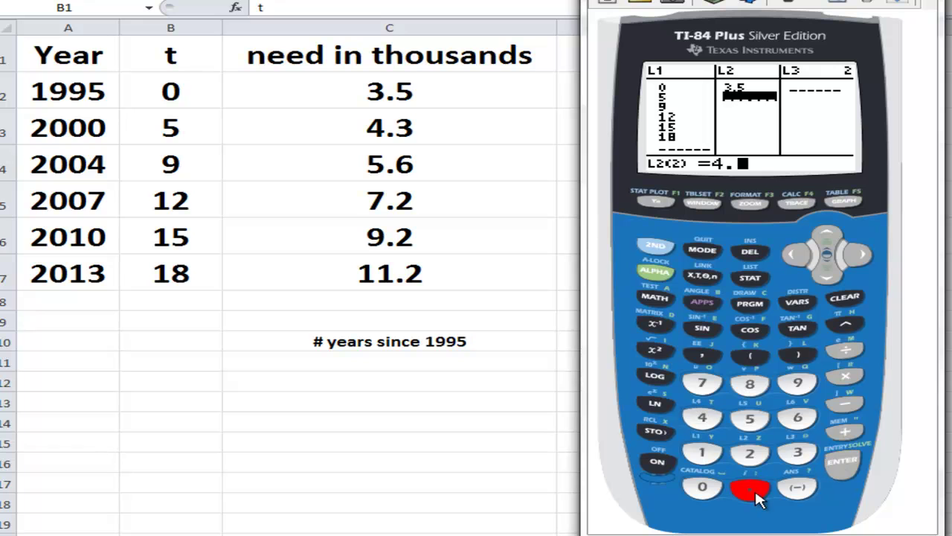
pyautogui.click(793, 457)
pyautogui.click(842, 461)
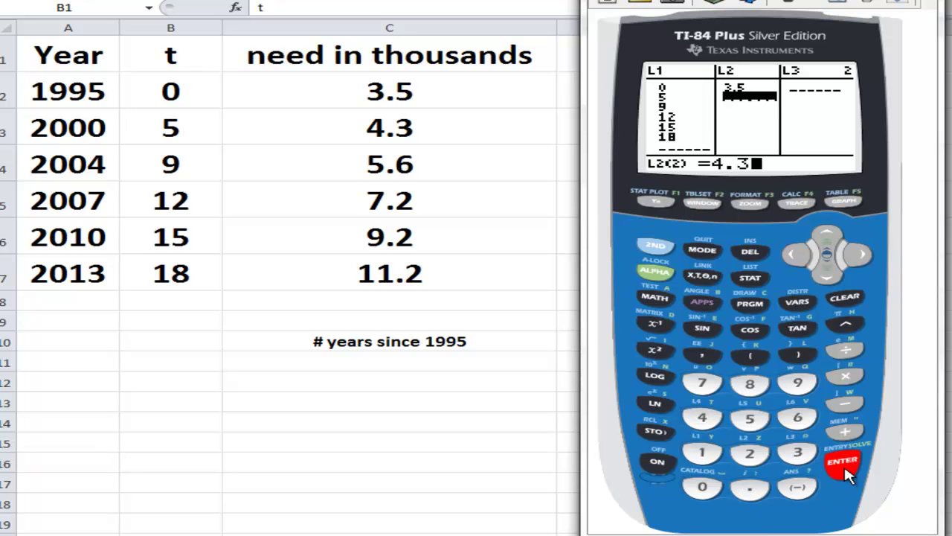
pyautogui.click(749, 420)
pyautogui.click(766, 493)
pyautogui.click(800, 420)
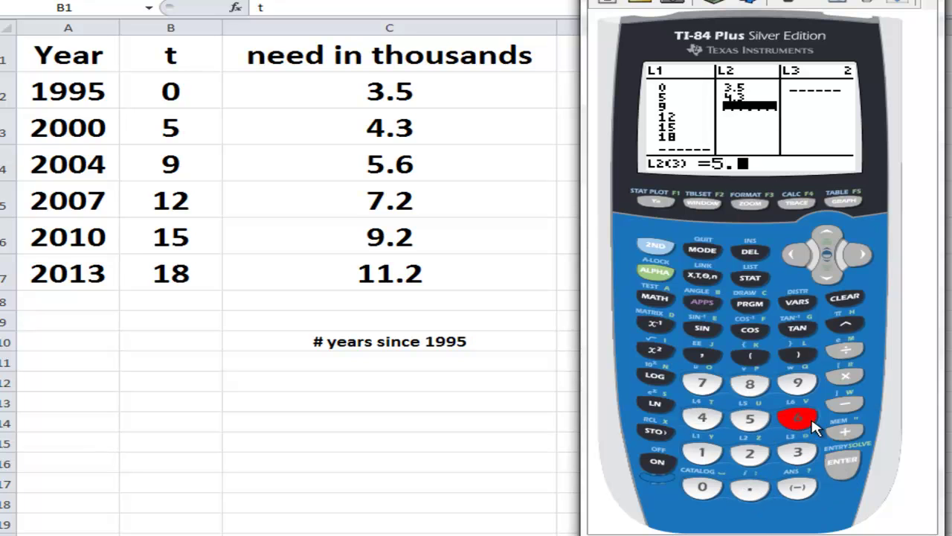
pyautogui.click(843, 476)
# - Enter the remaining need values 7.2, 9.2 and 11.2 into list L2
pyautogui.click(702, 383)
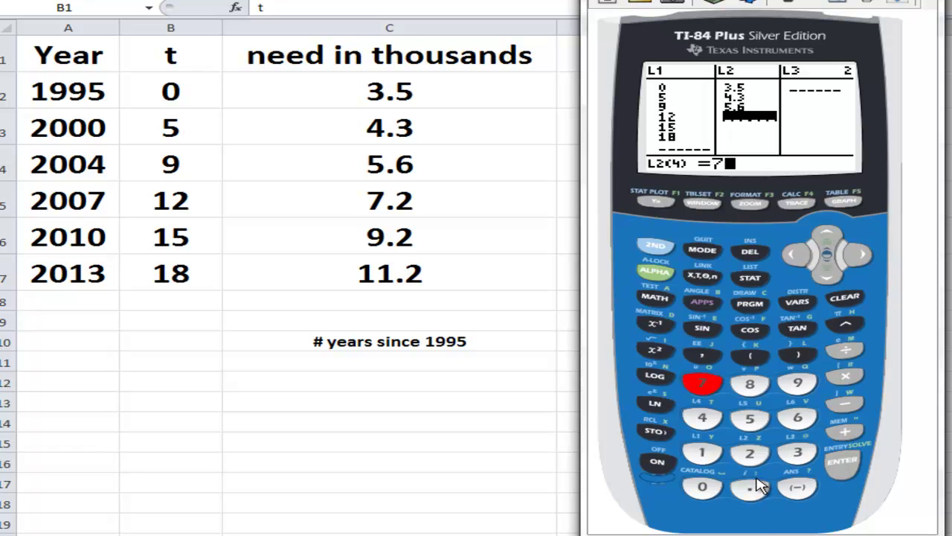
pyautogui.click(755, 480)
pyautogui.click(750, 453)
pyautogui.click(842, 461)
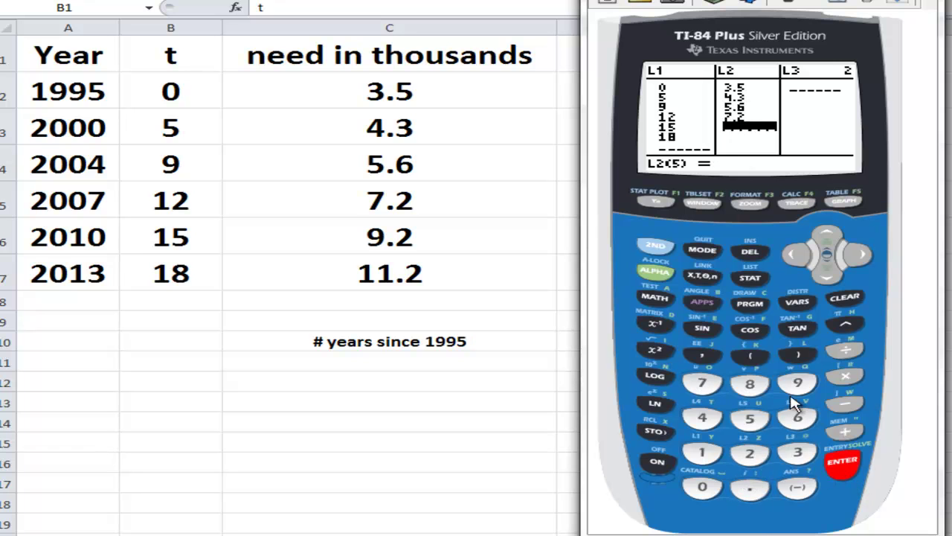
pyautogui.click(798, 387)
pyautogui.click(750, 488)
pyautogui.click(749, 452)
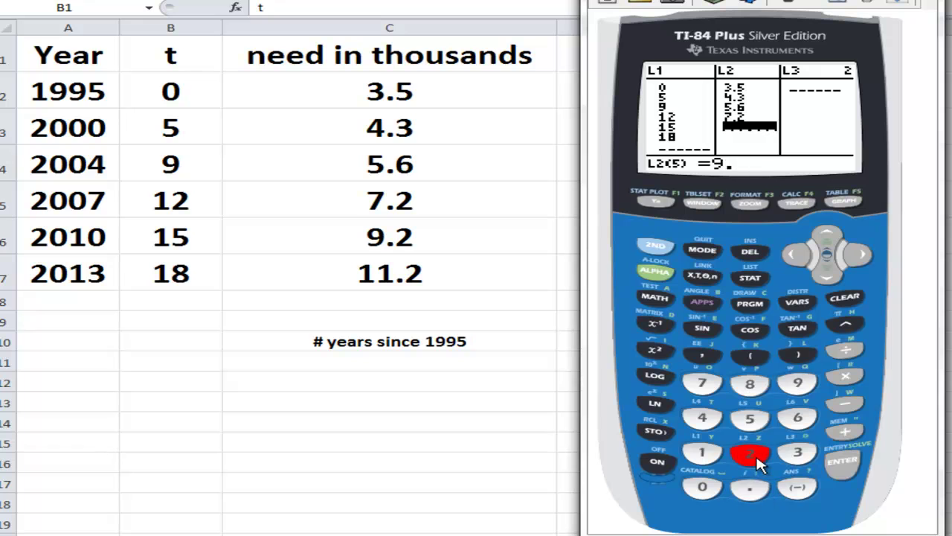
pyautogui.click(839, 467)
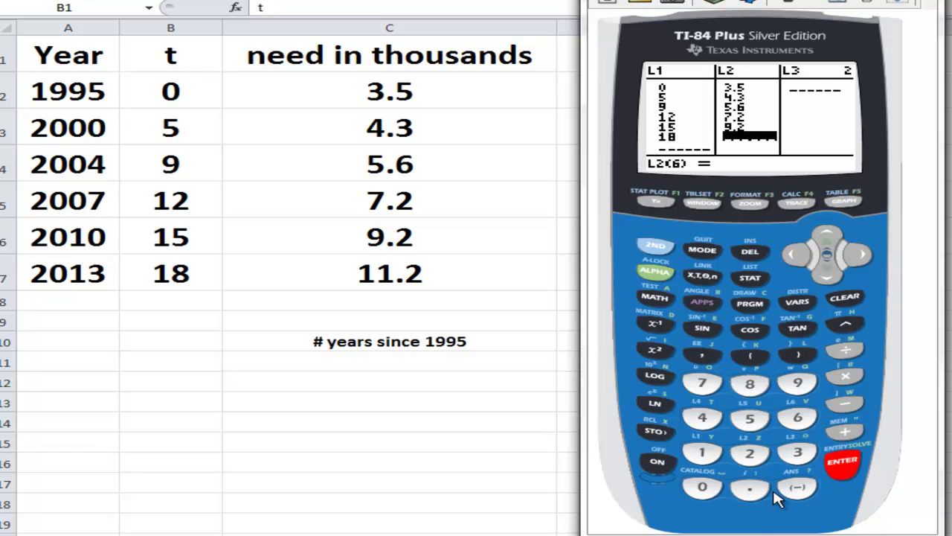
pyautogui.click(701, 451)
pyautogui.click(702, 450)
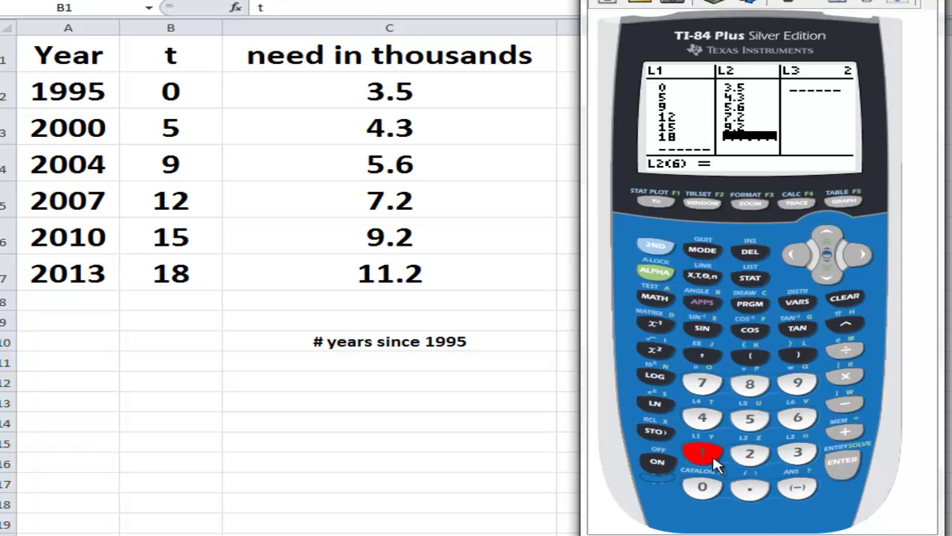
pyautogui.click(750, 488)
pyautogui.click(752, 455)
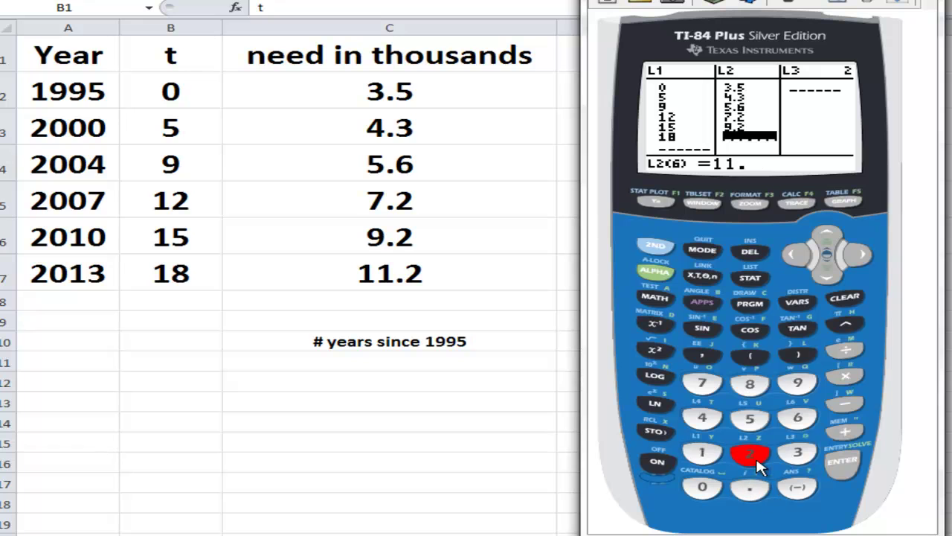
pyautogui.click(846, 476)
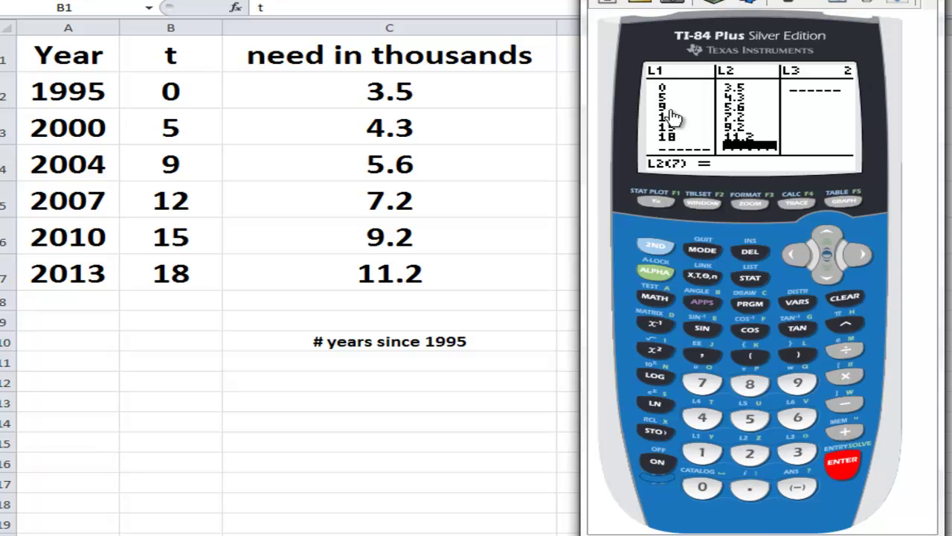
# - Choose 0:ExpReg from the STAT CALC menu, using L1 as Xlist and L2 as Ylist
pyautogui.click(750, 279)
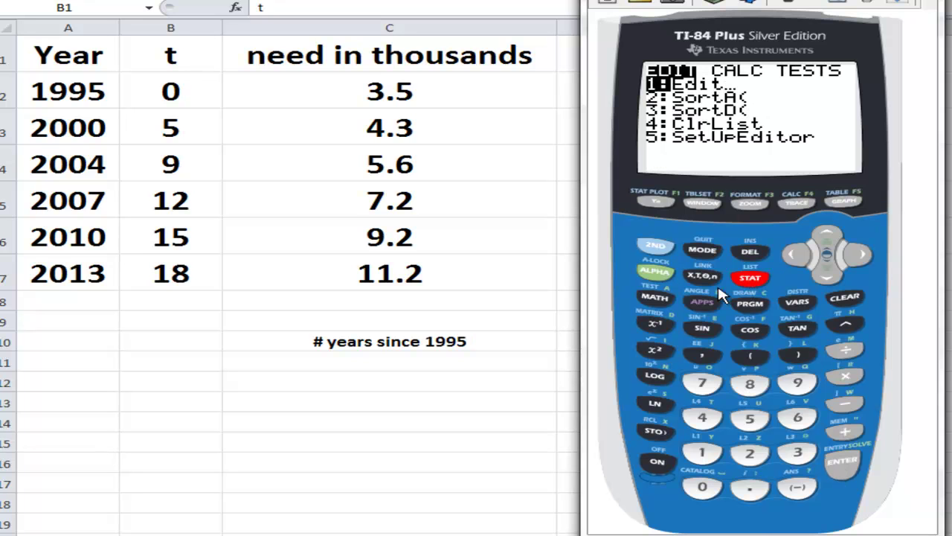
pyautogui.click(860, 256)
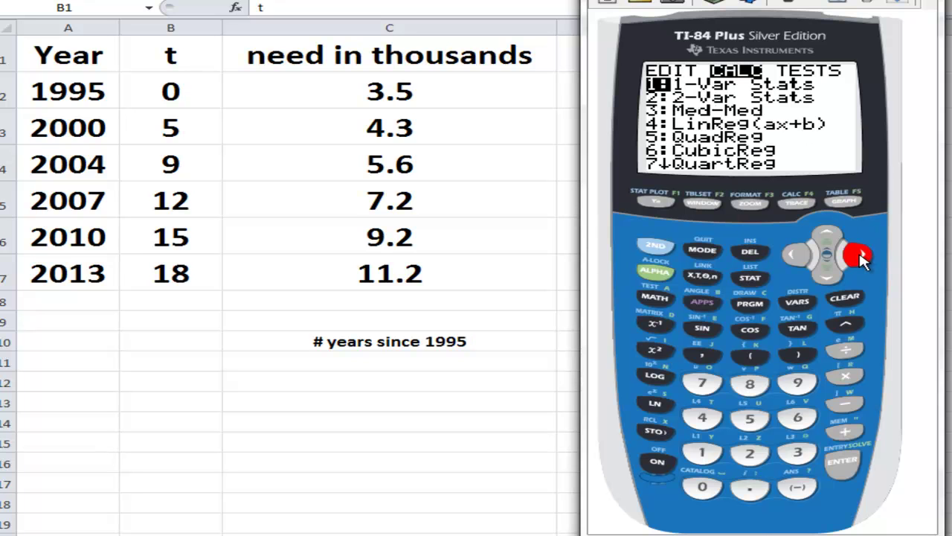
pyautogui.click(829, 281)
pyautogui.click(830, 286)
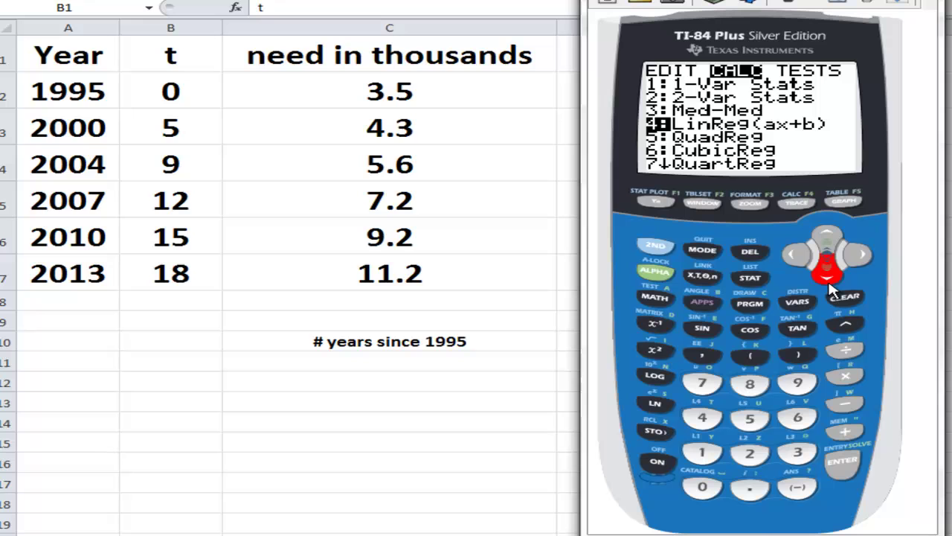
pyautogui.click(830, 286)
pyautogui.click(831, 286)
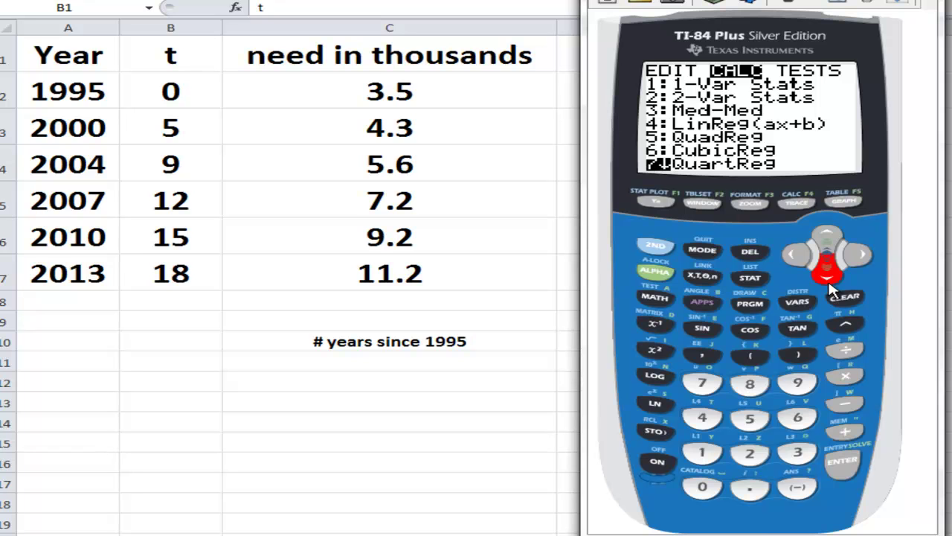
pyautogui.click(830, 286)
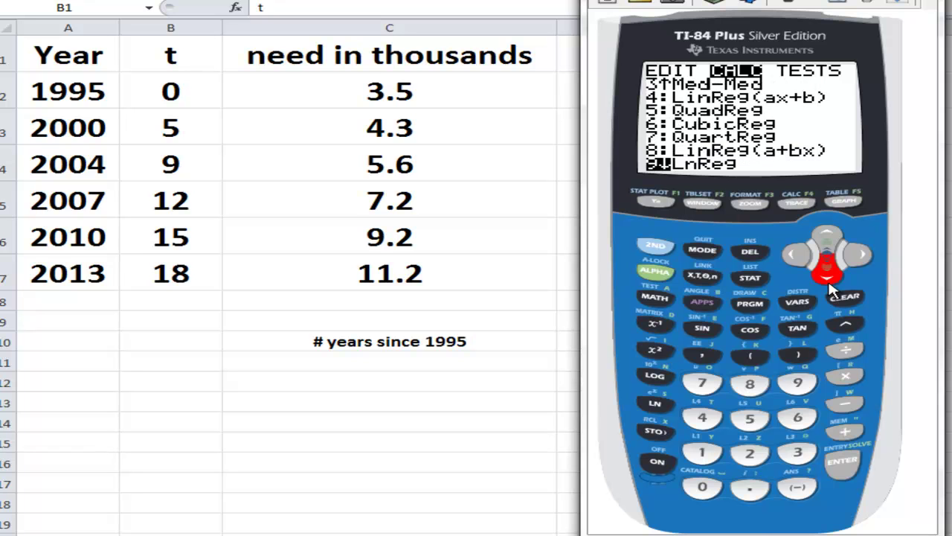
pyautogui.click(831, 286)
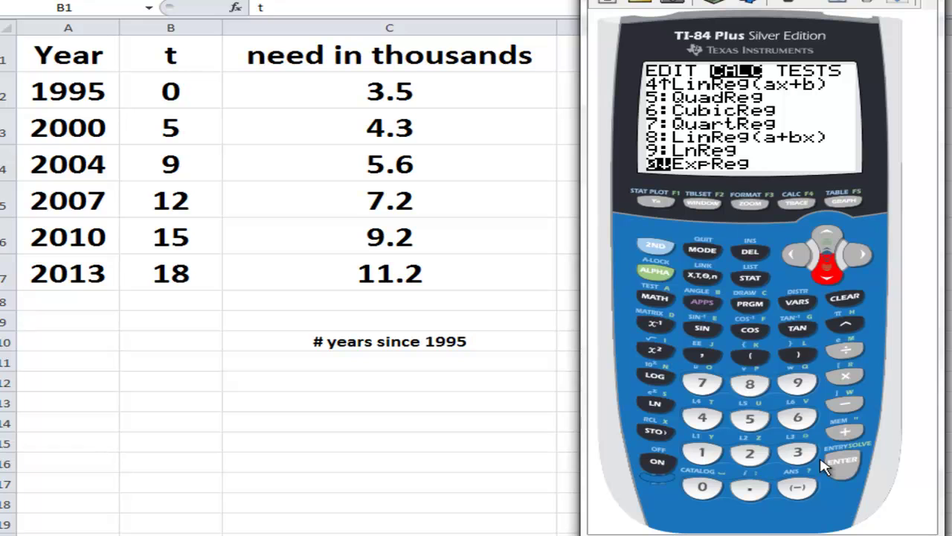
pyautogui.click(848, 469)
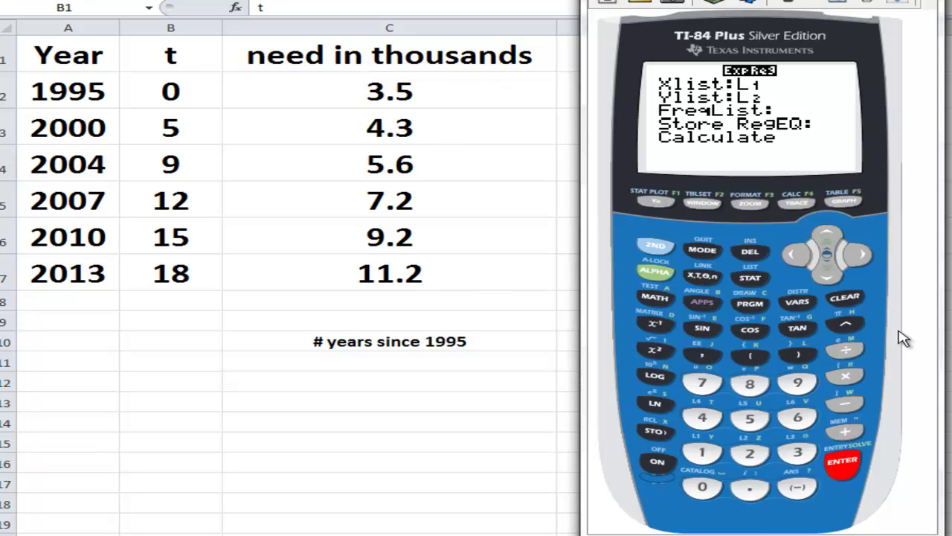
# - Calculate the exponential regression, giving a=3.259001481 and b=1.069328423
pyautogui.click(831, 273)
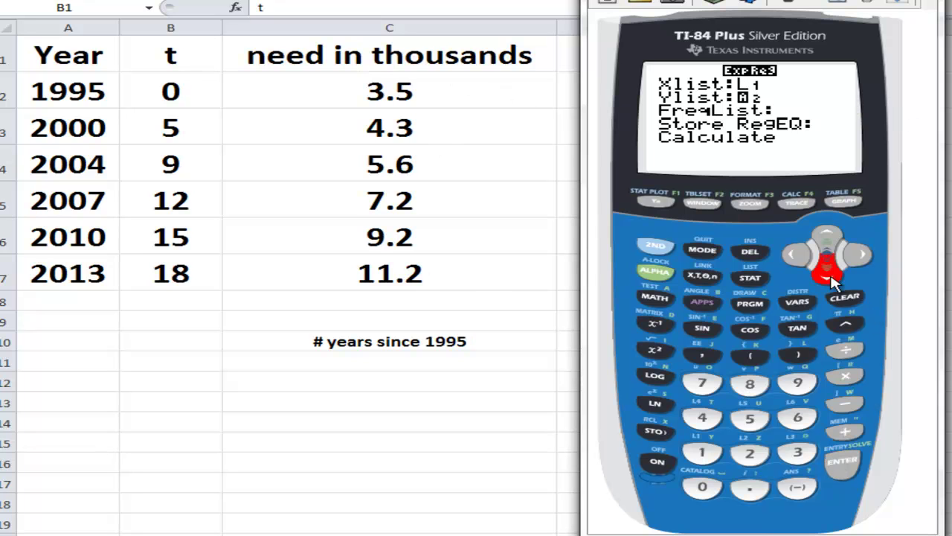
pyautogui.click(831, 274)
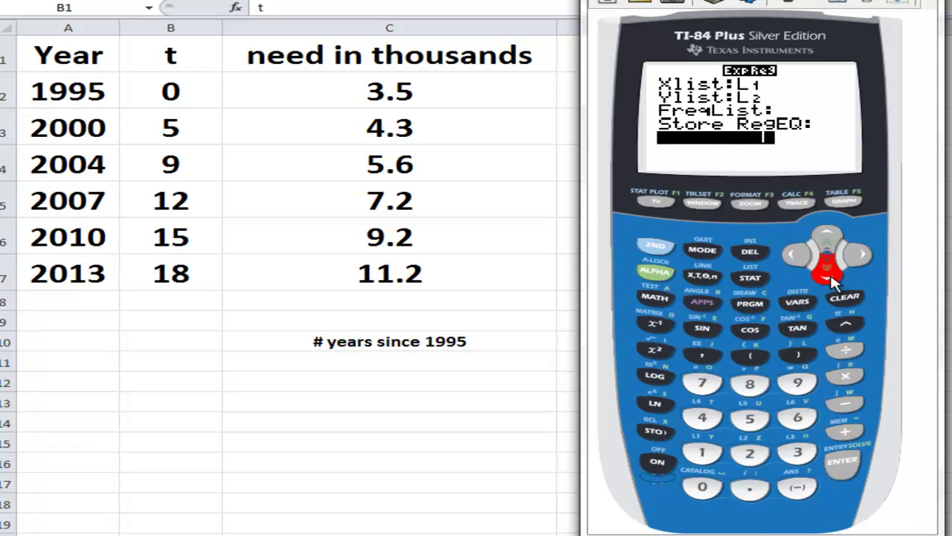
pyautogui.click(843, 465)
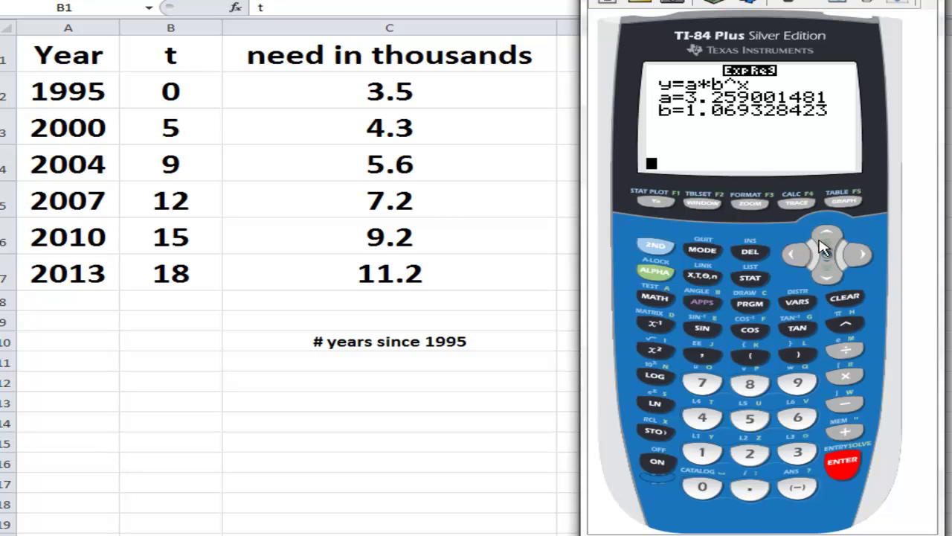
pyautogui.press('Print')
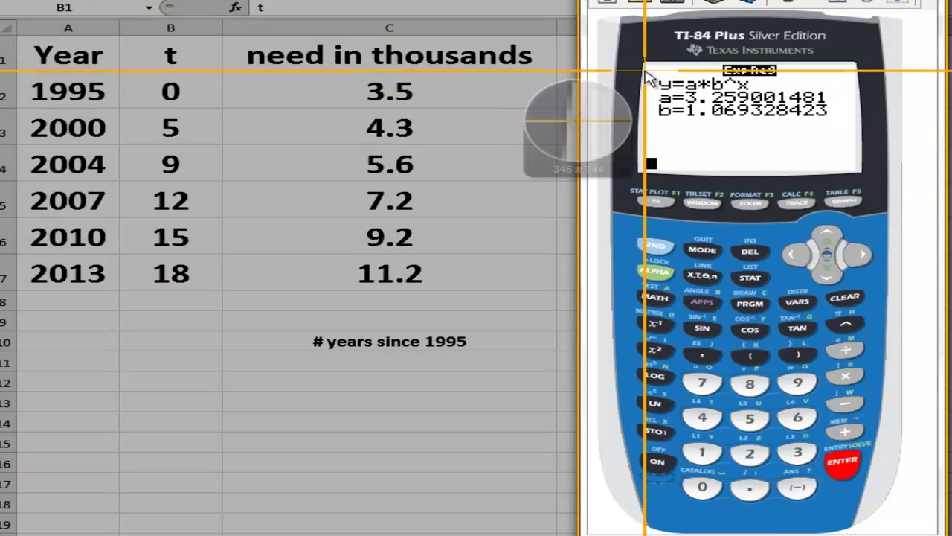
# - Capture the calculator's ExpReg a and b result lines as a Snagit image, then open Start
pyautogui.moveTo(646, 73); pyautogui.dragTo(837, 123)
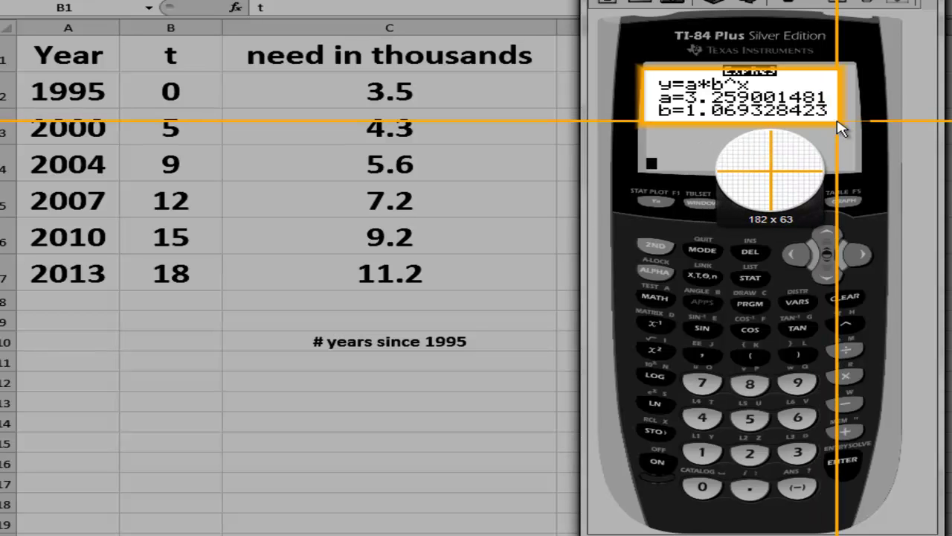
pyautogui.moveTo(838, 122); pyautogui.dragTo(838, 122)
pyautogui.press('super')
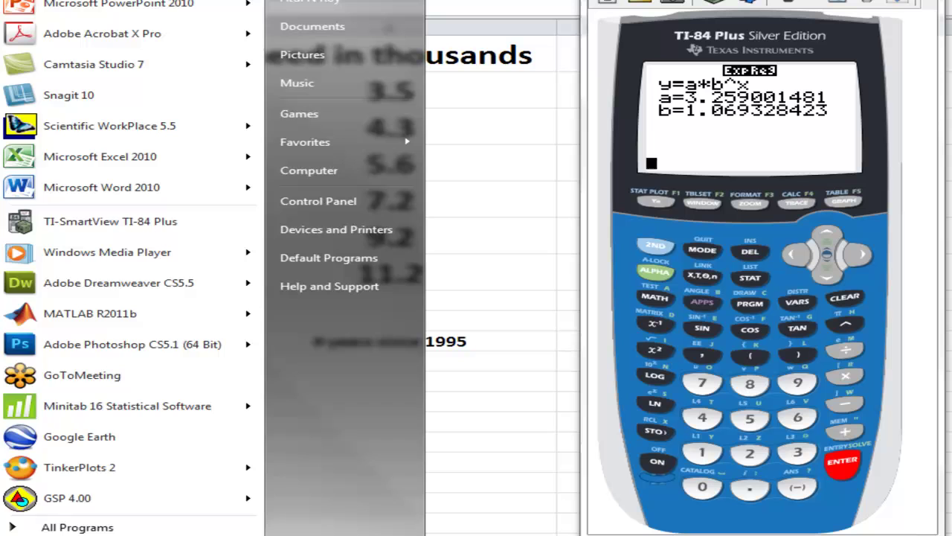
# - Launch Scientific WorkPlace 5.5 from the Start menu
pyautogui.click(22, 140)
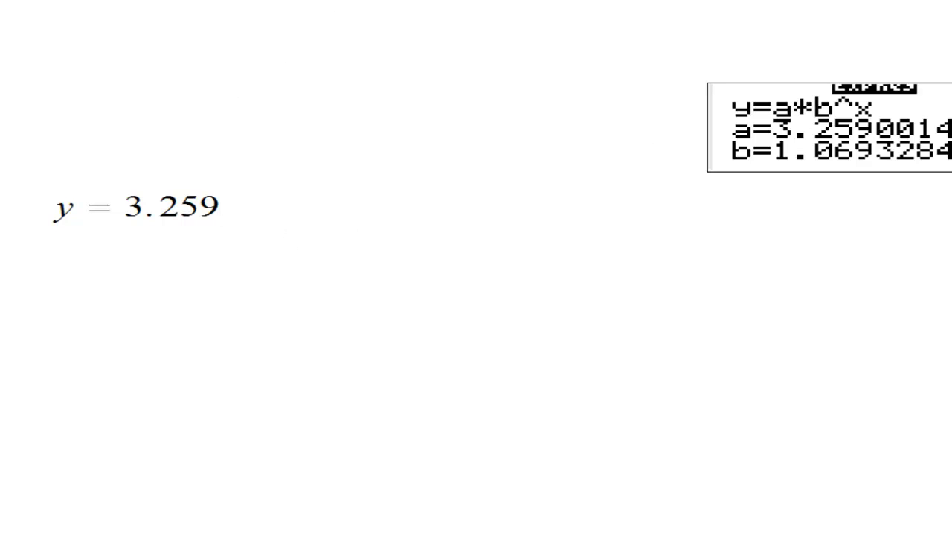
# - Append × 1.069 with superscript exponent x, giving y = 3.259 × 1.069^x
pyautogui.write('*')
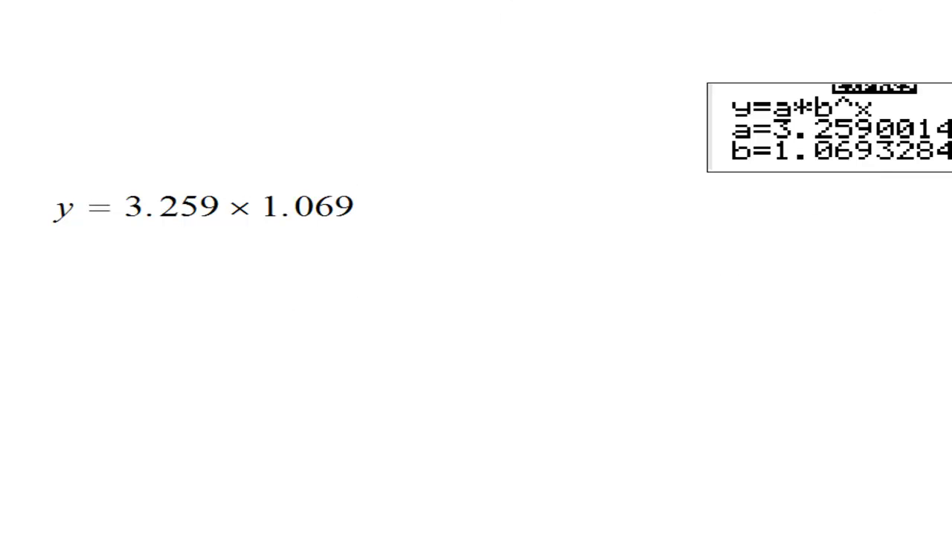
pyautogui.hotkey('ctrl', 'h')
pyautogui.write('x')
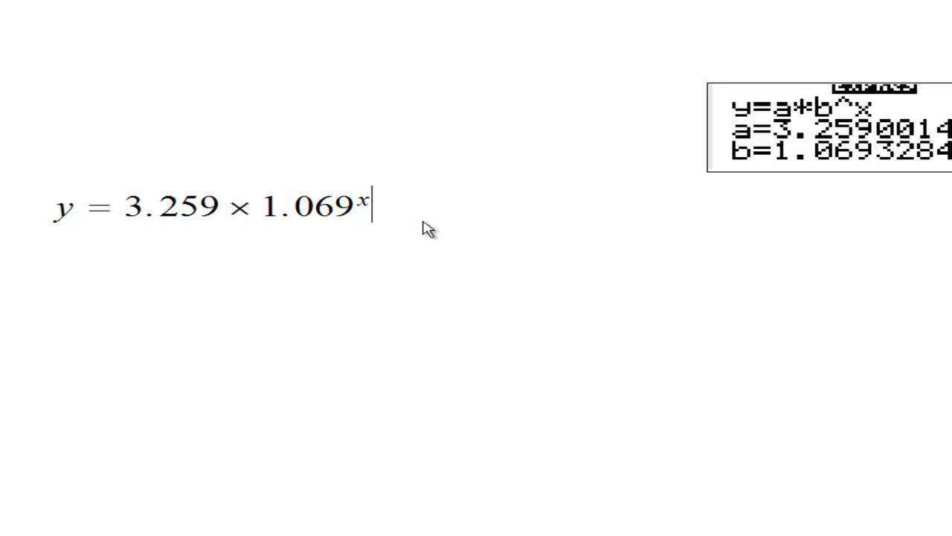